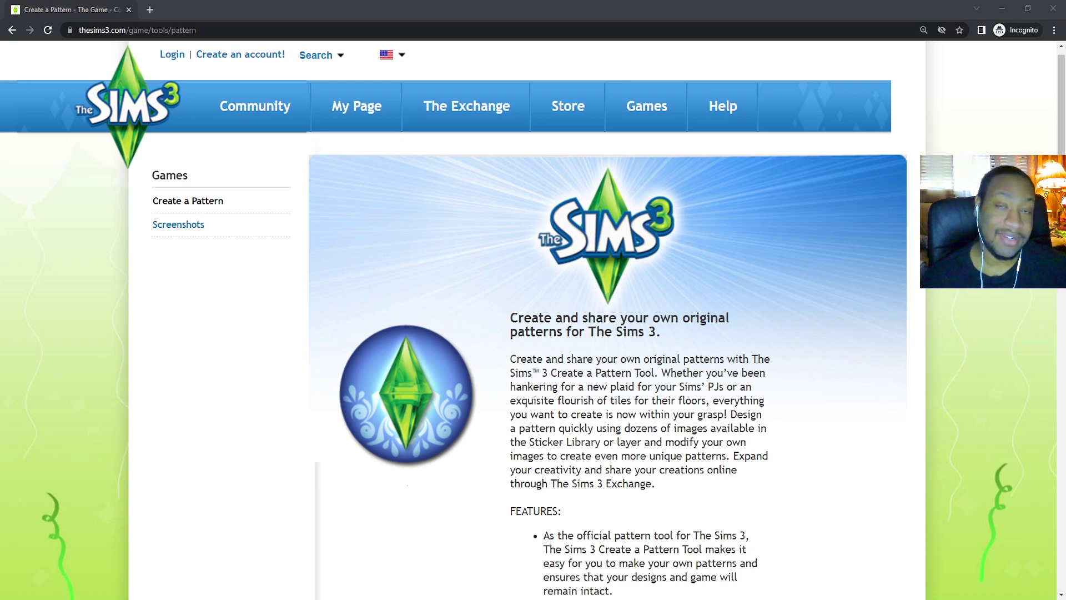
- Review the Create a Pattern Tool page, including its screenshots page and the license and download section
scroll(553, 322, down, 10)
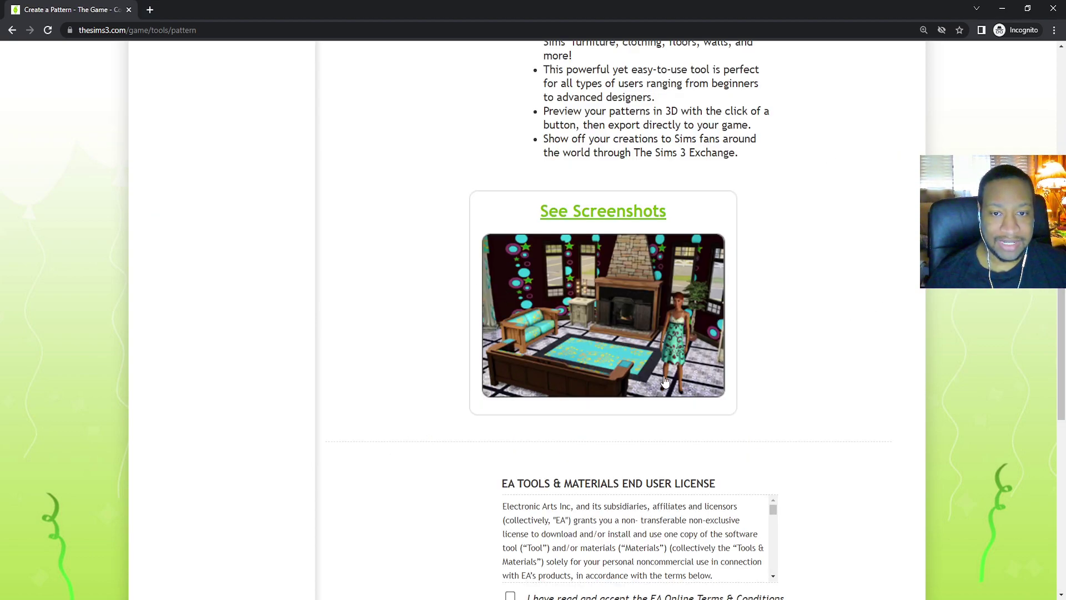
click(614, 213)
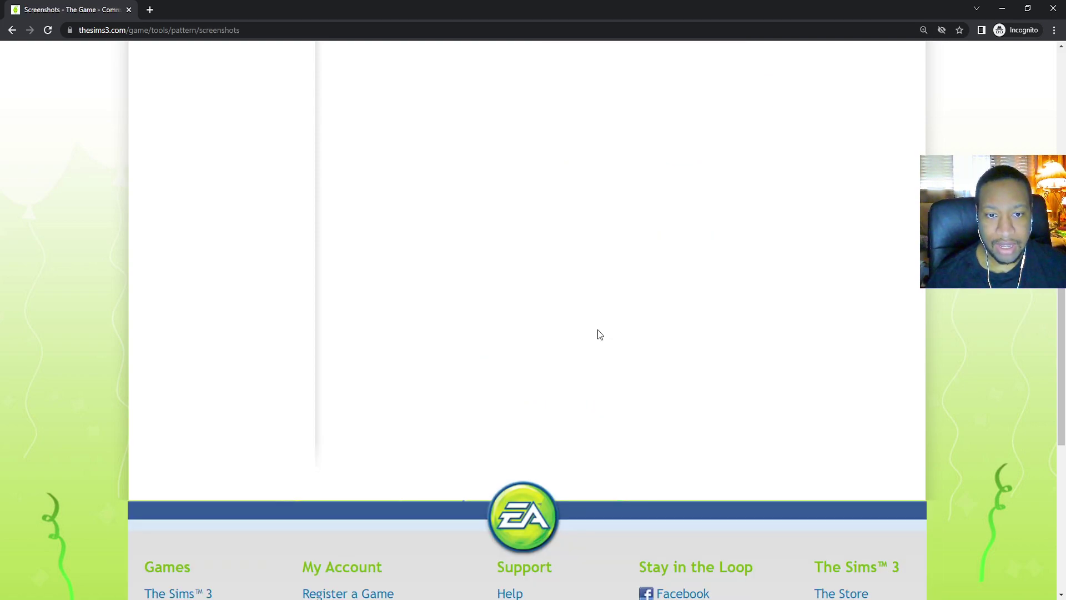
scroll(444, 261, up, 1)
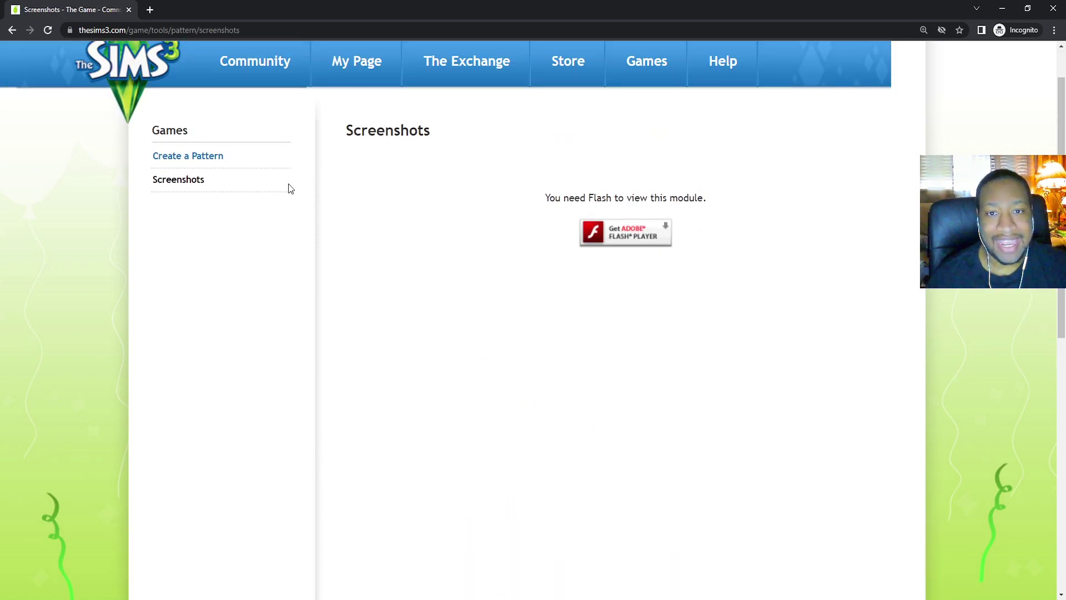
click(12, 30)
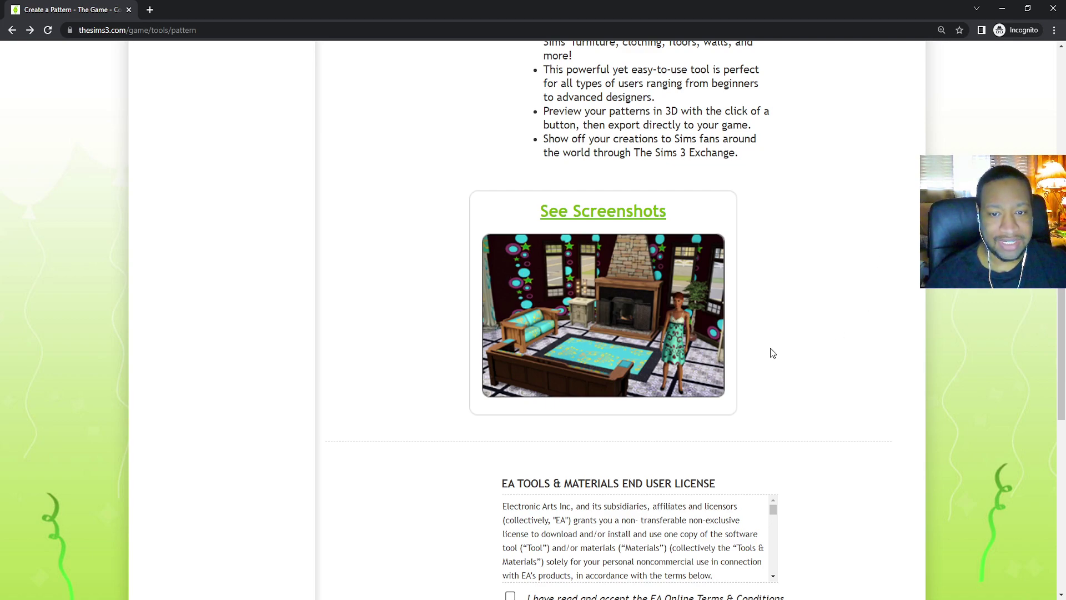
scroll(814, 309, down, 2)
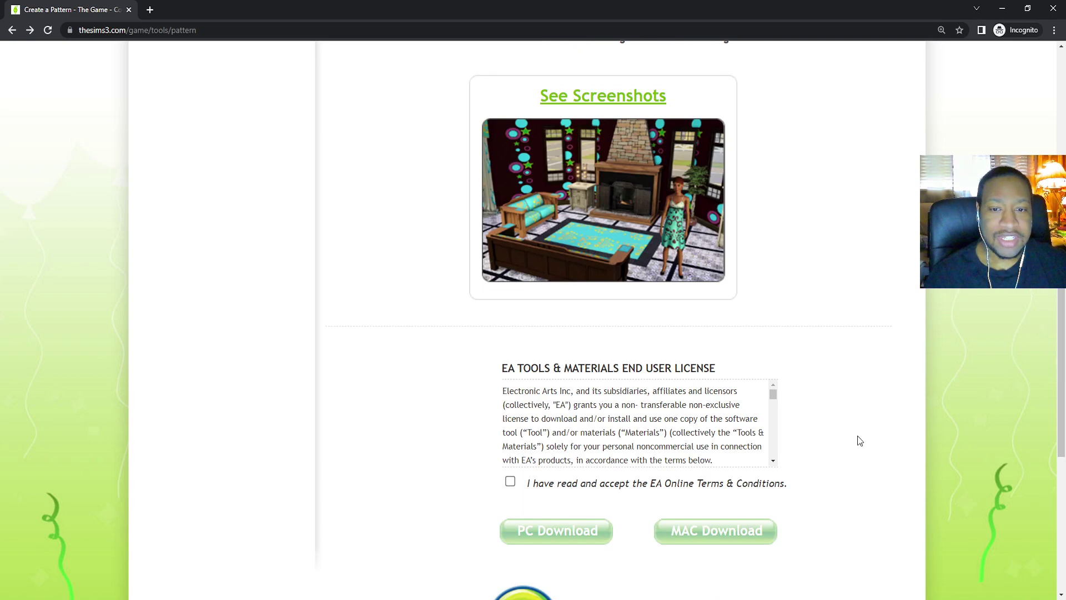
scroll(860, 440, down, 2)
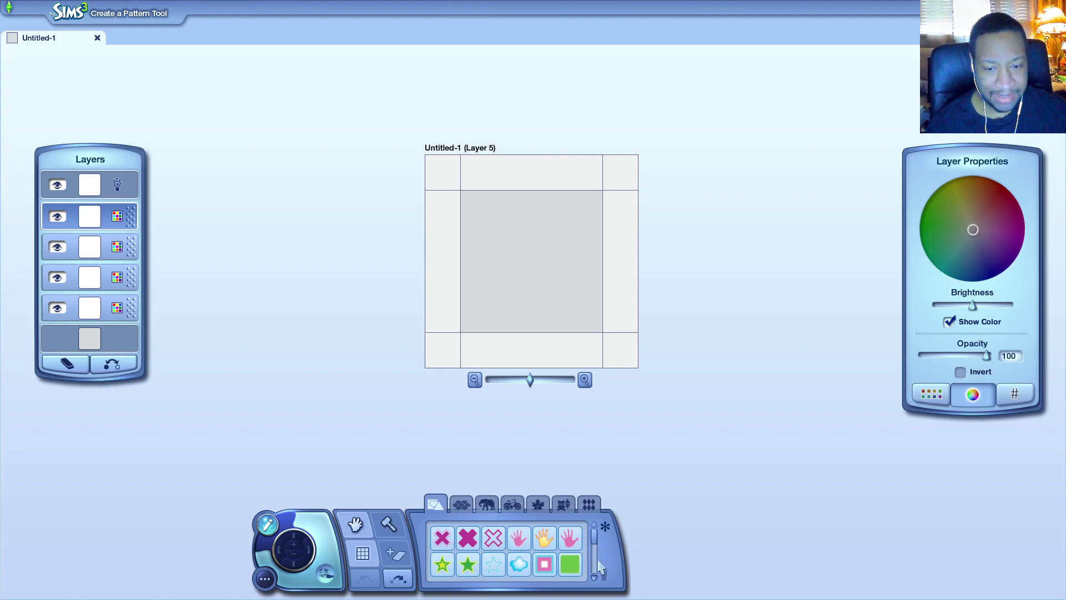
- Place five bear stickers from the animal category across the Layer 5 pattern tile
click(461, 504)
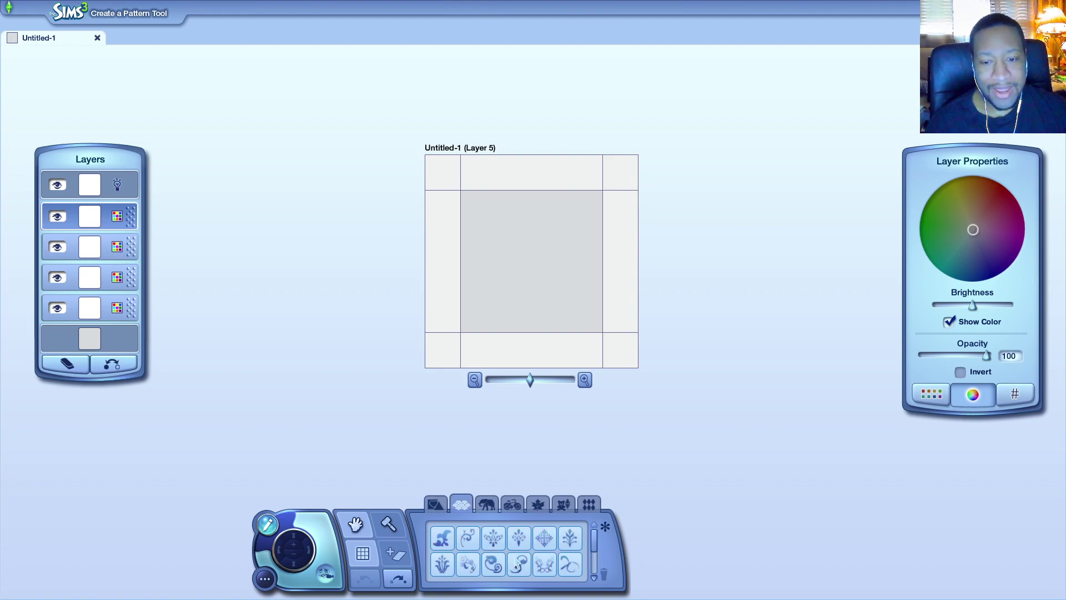
click(593, 567)
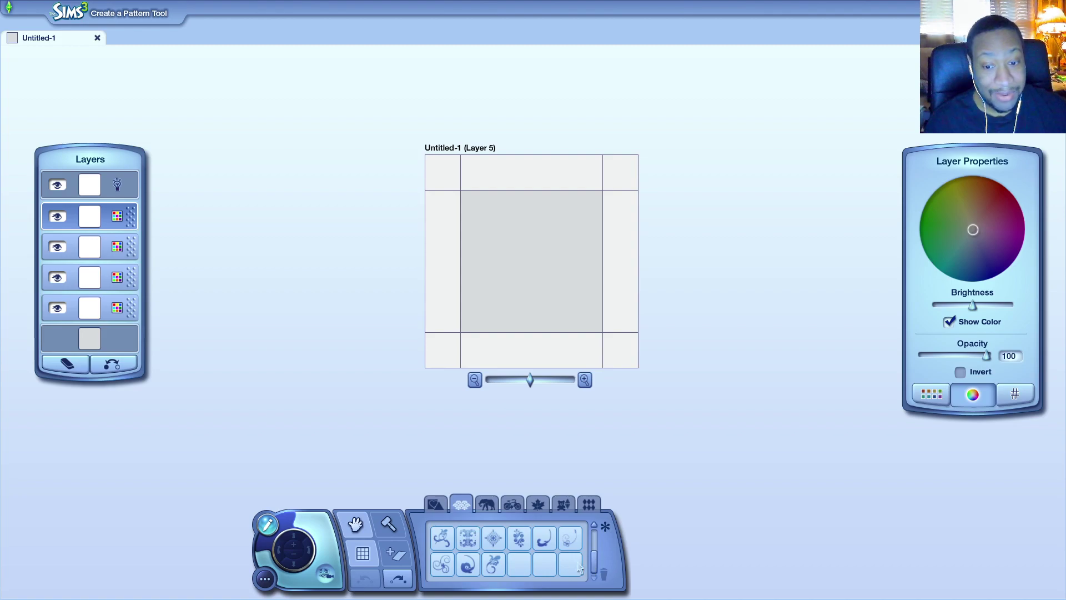
click(487, 505)
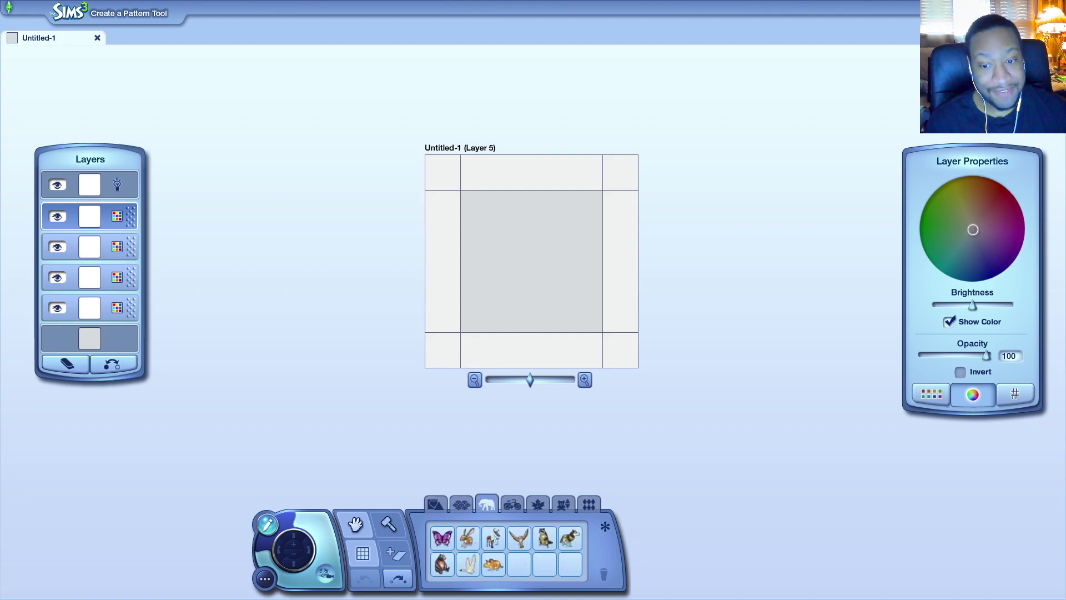
drag(450, 572, 491, 212)
drag(445, 558, 544, 284)
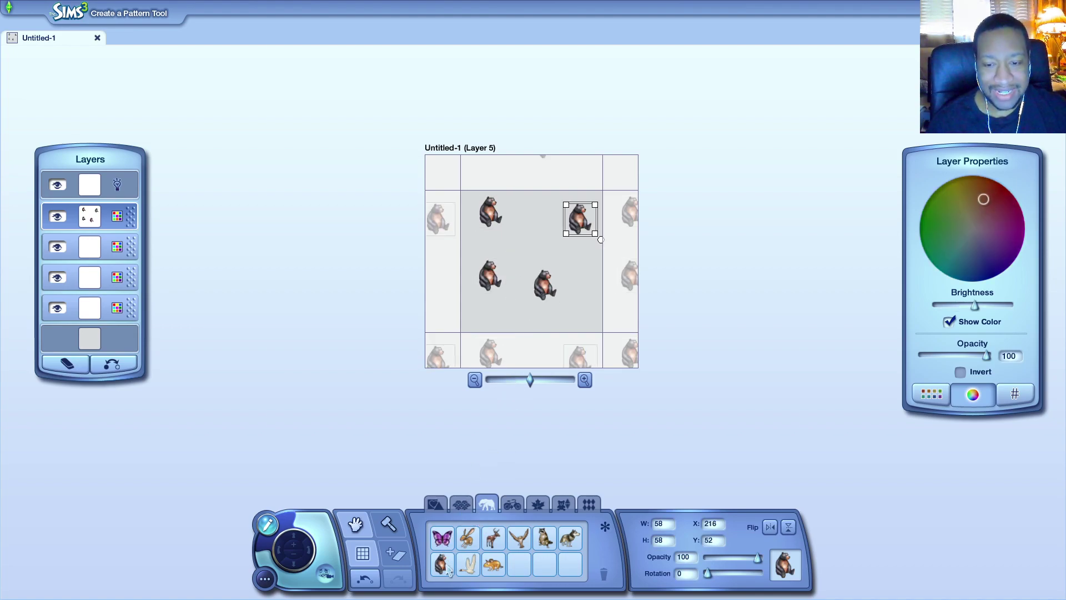
drag(449, 572, 581, 311)
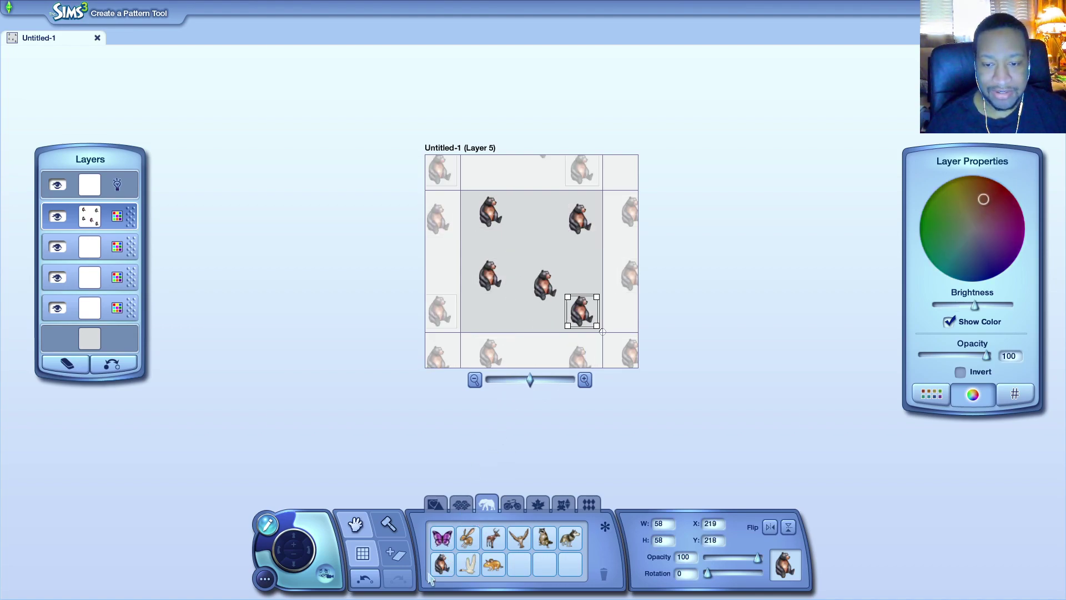
- Add two antelope and two bird-of-prey stickers in the gaps between the bears
drag(501, 536, 508, 314)
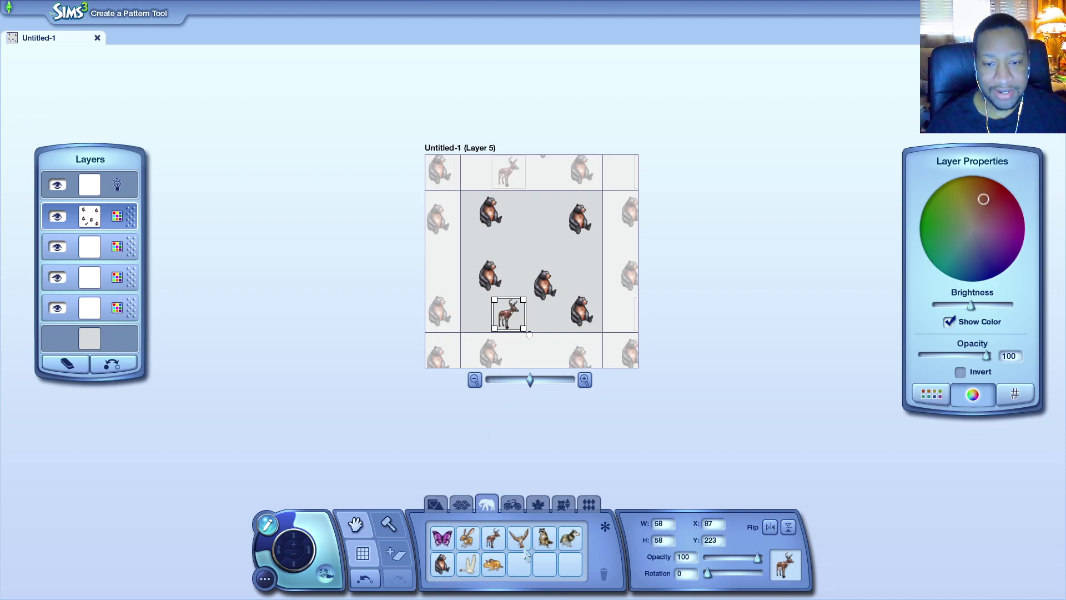
drag(493, 537, 546, 220)
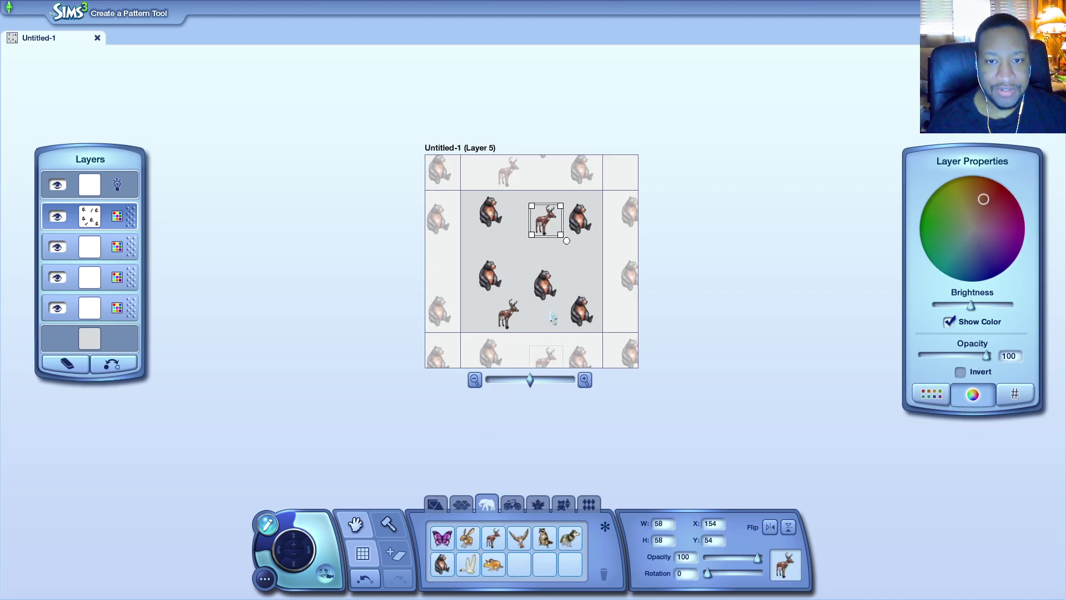
drag(519, 537, 580, 271)
drag(519, 538, 492, 243)
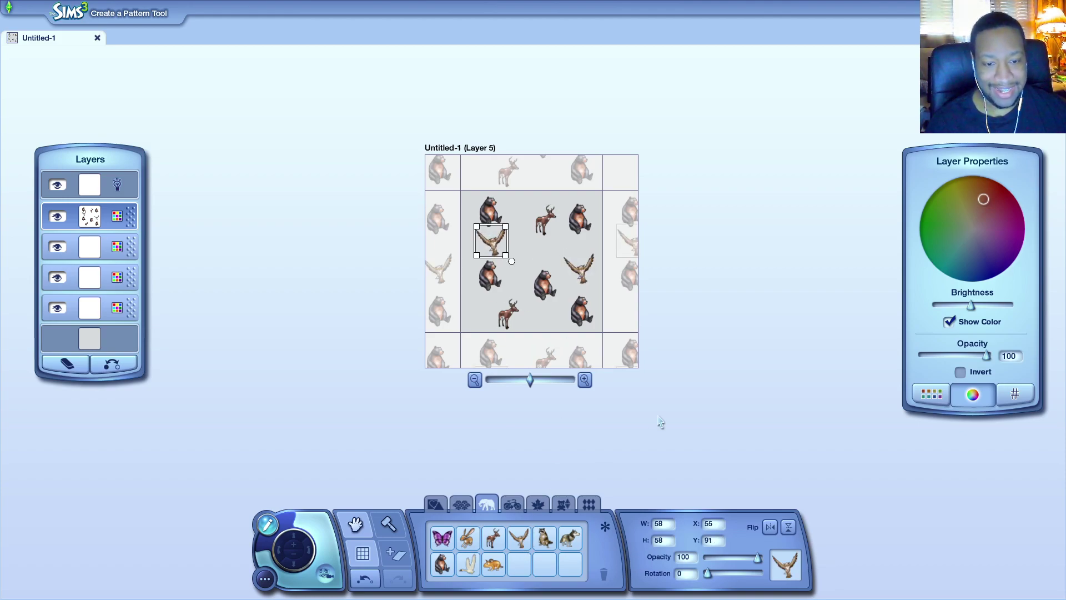
- Try a green tint on the layer's animal stickers and undo the color change
mouse_move(967, 219)
mouse_down()
mouse_move(987, 216)
mouse_move(973, 189)
mouse_move(971, 235)
mouse_move(951, 232)
mouse_move(936, 249)
mouse_up()
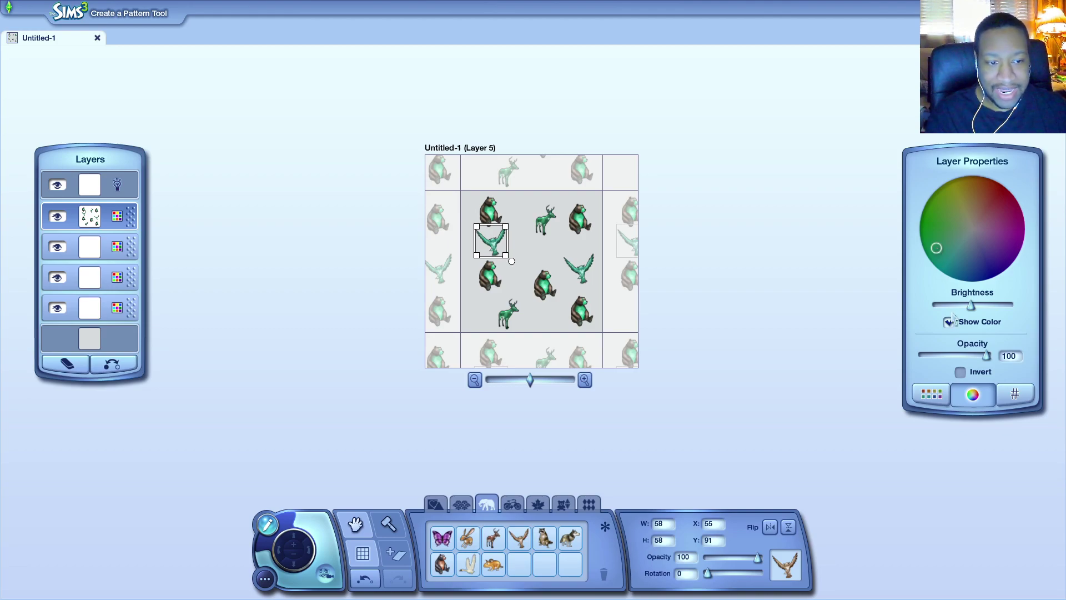
key(ctrl+z)
key(ctrl+z)
key(ctrl+z)
key(ctrl+z)
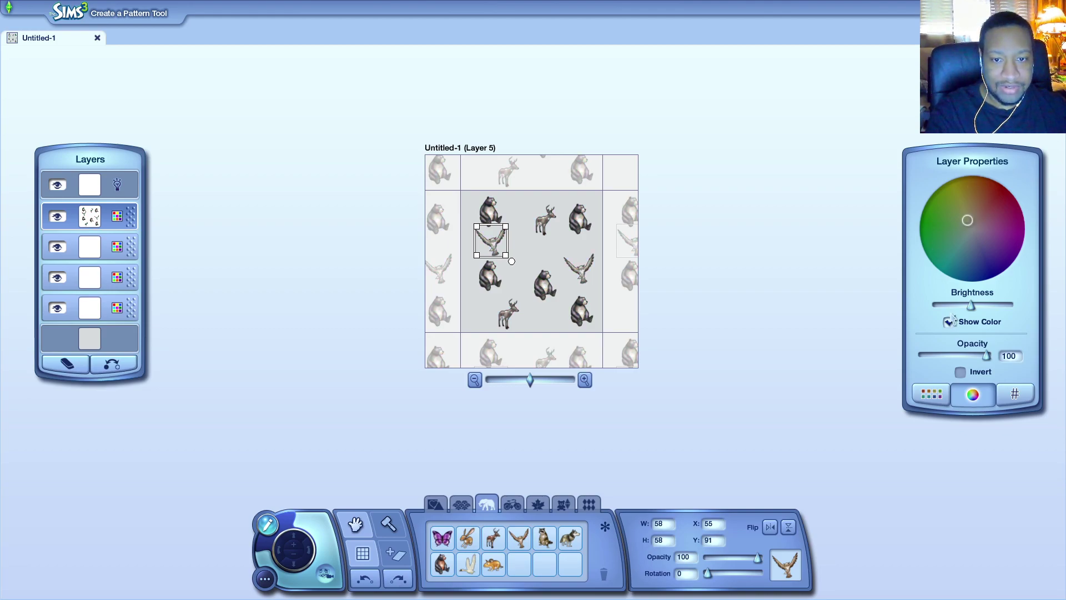
mouse_move(983, 357)
mouse_down()
mouse_move(939, 359)
mouse_move(1002, 360)
mouse_up()
mouse_move(971, 304)
mouse_down()
mouse_move(957, 304)
mouse_move(980, 305)
mouse_move(971, 310)
mouse_up()
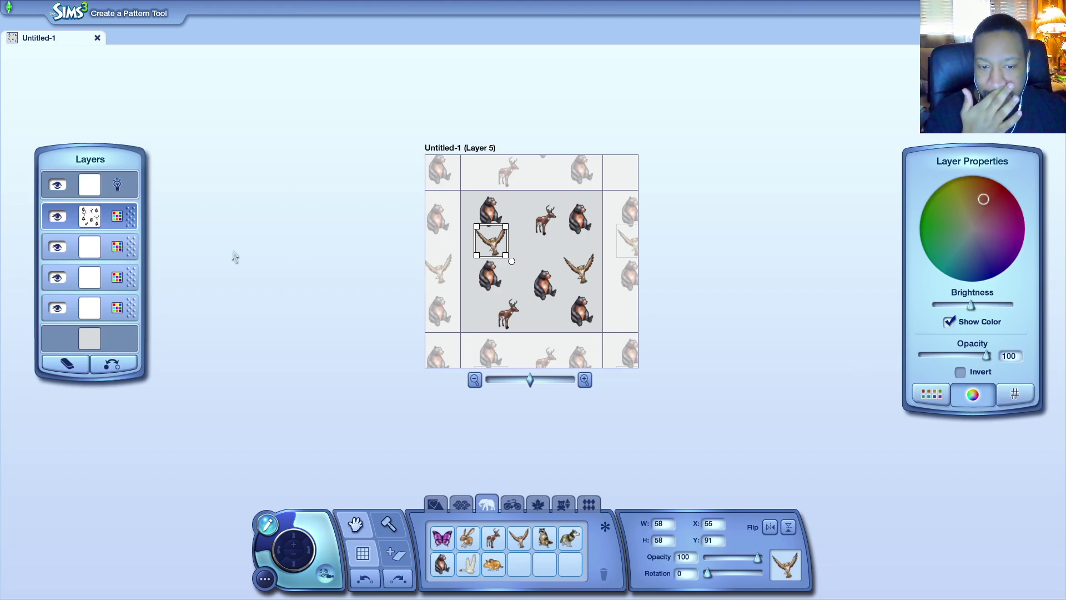
- Try covering Layer 5 with the dark green pattern resized to about 222 by 252, and undo it
click(91, 218)
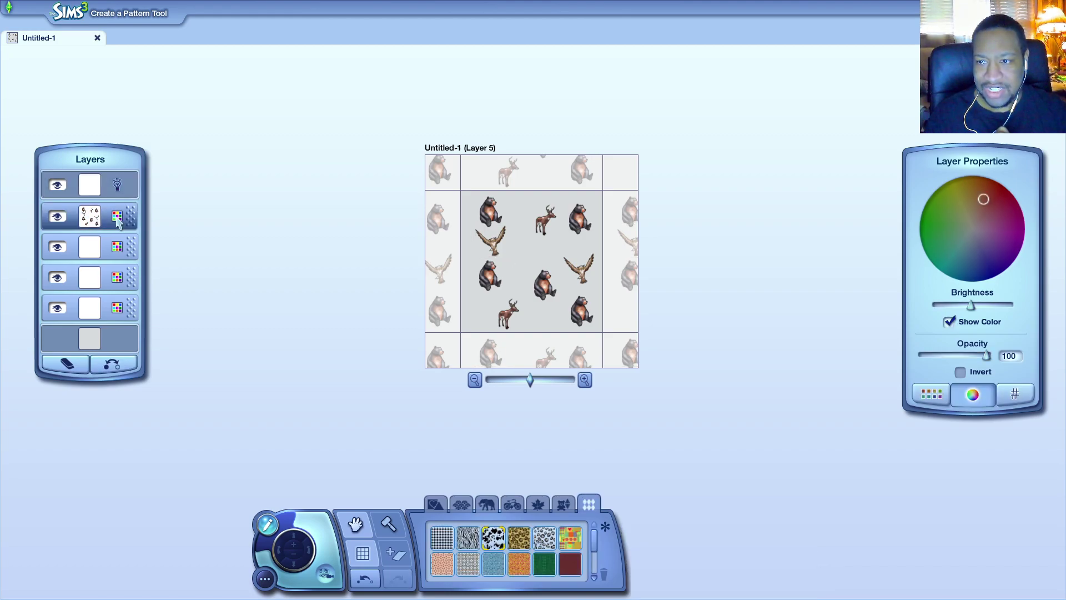
click(543, 563)
drag(601, 339, 578, 332)
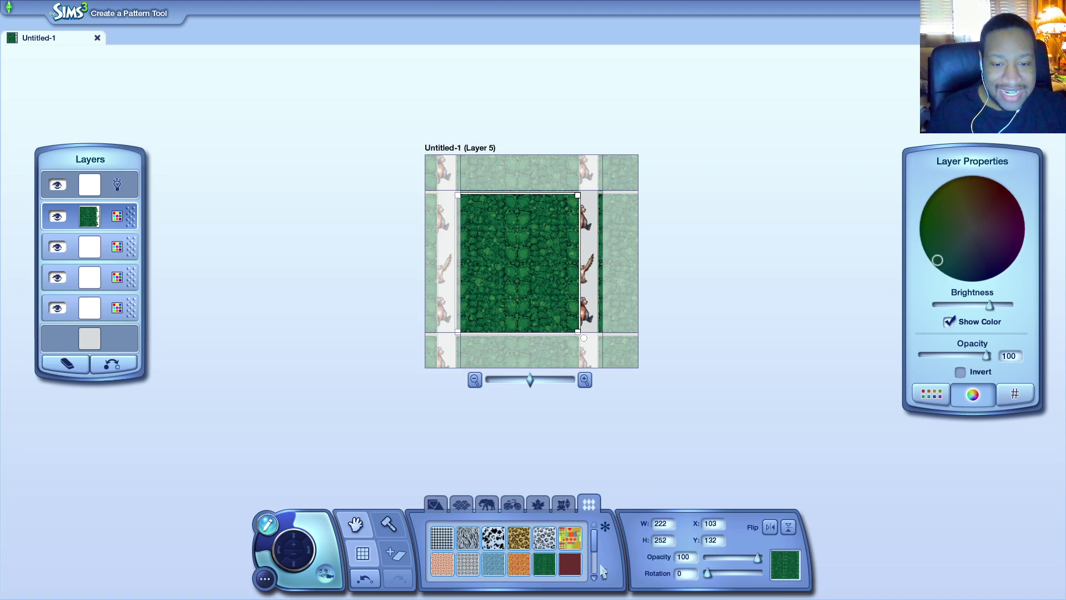
key(ctrl+z)
key(ctrl+z)
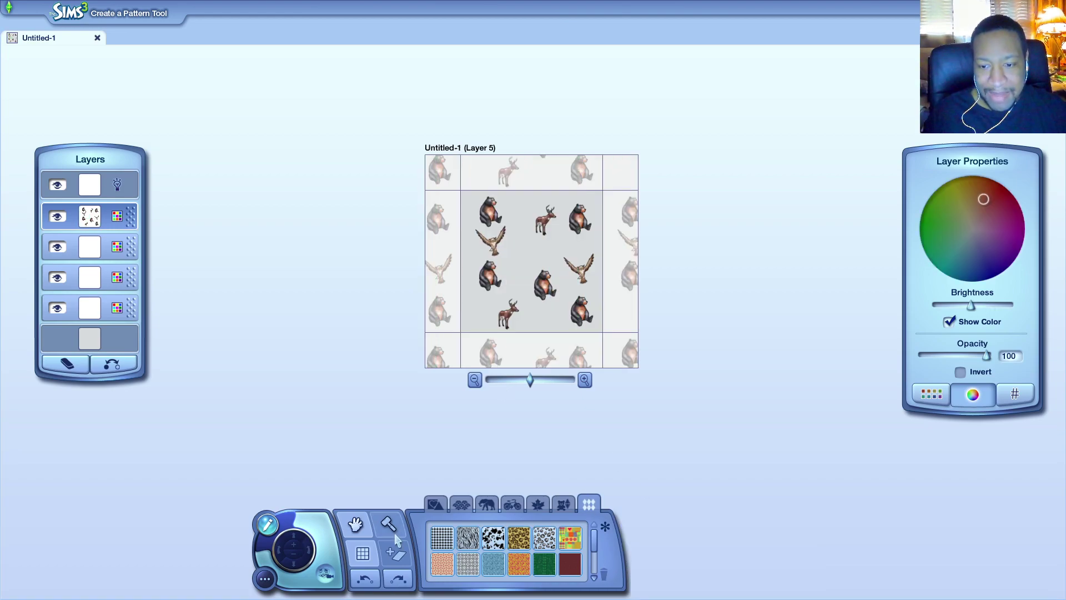
- Open the 3D room preview and apply the animal pattern to the sofa, inspecting it up close
click(327, 575)
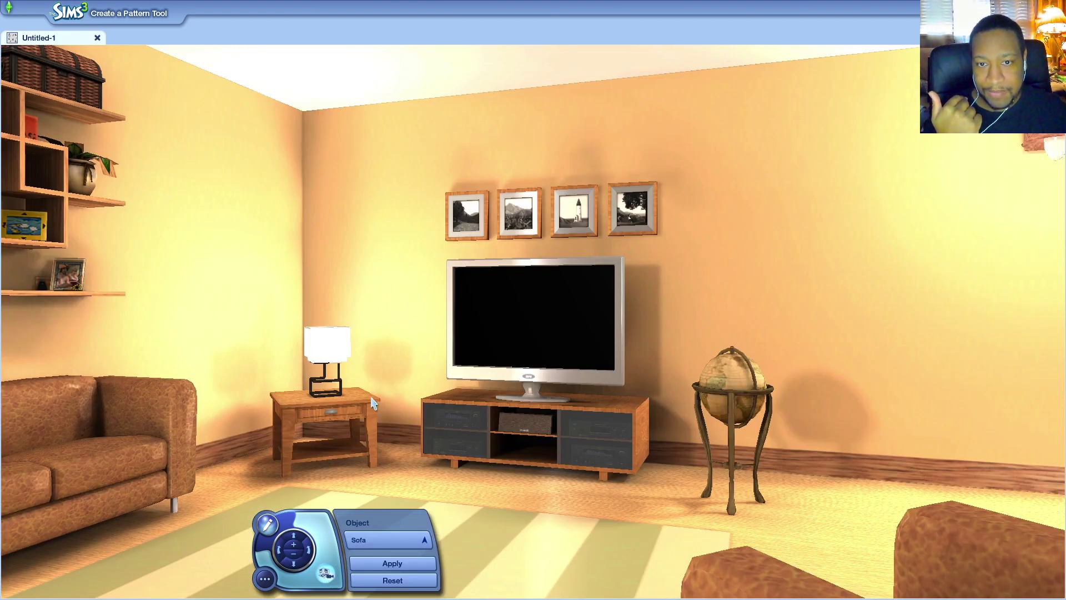
drag(416, 360, 451, 359)
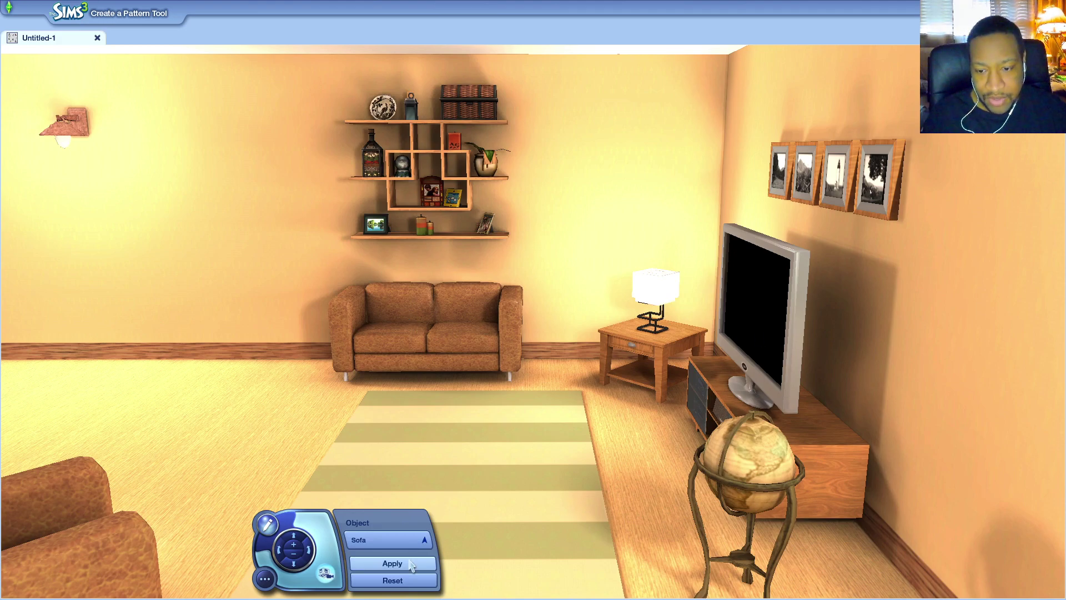
click(392, 563)
scroll(518, 424, up, 3)
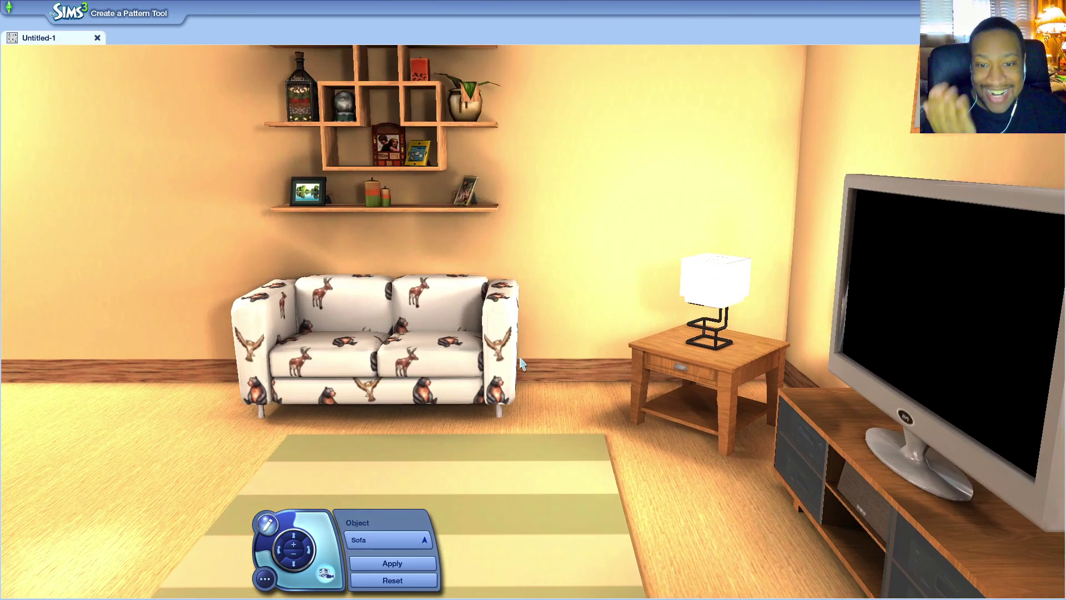
scroll(471, 361, up, 2)
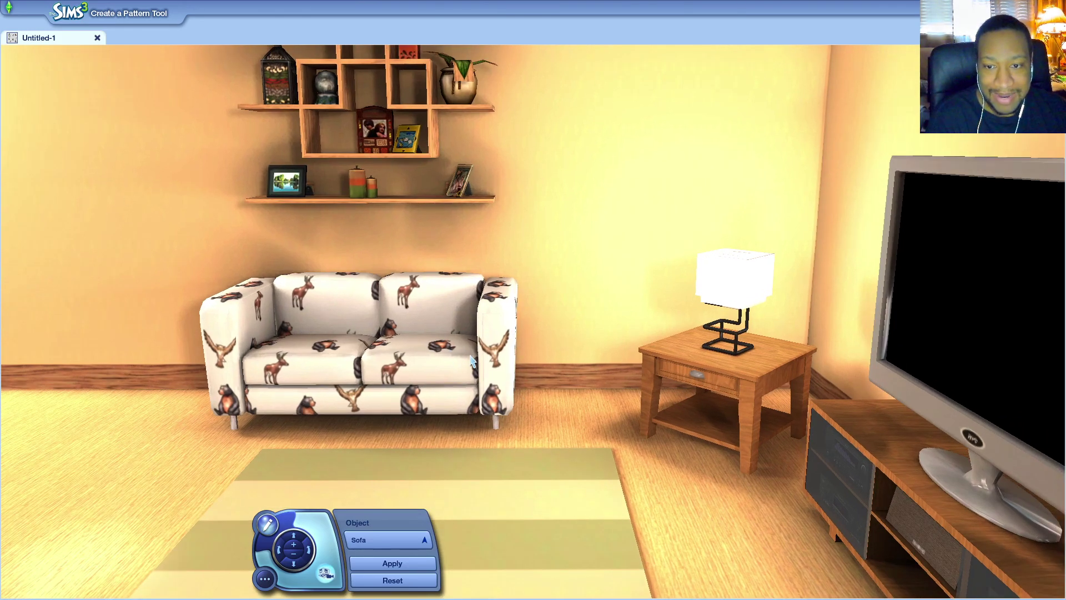
scroll(470, 361, down, 2)
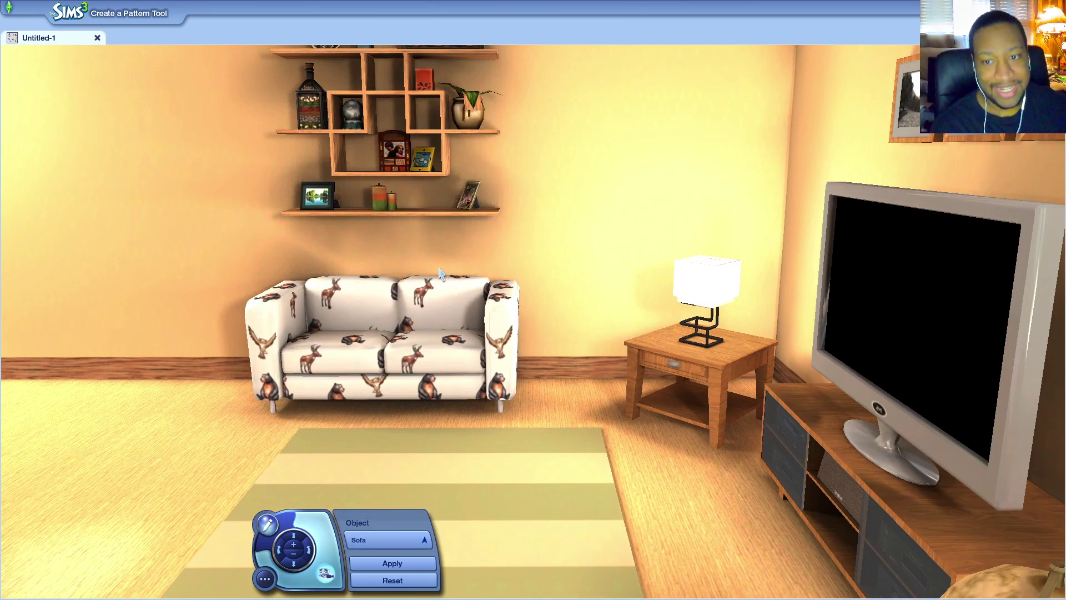
scroll(524, 436, down, 2)
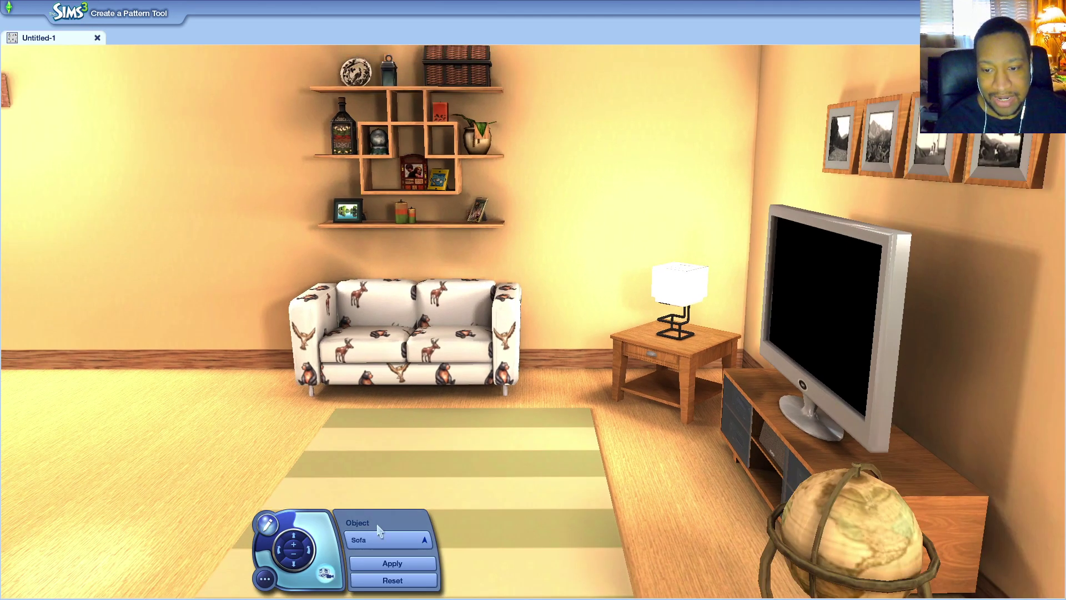
- Apply the animal pattern to the body of the chair in the room preview
click(383, 539)
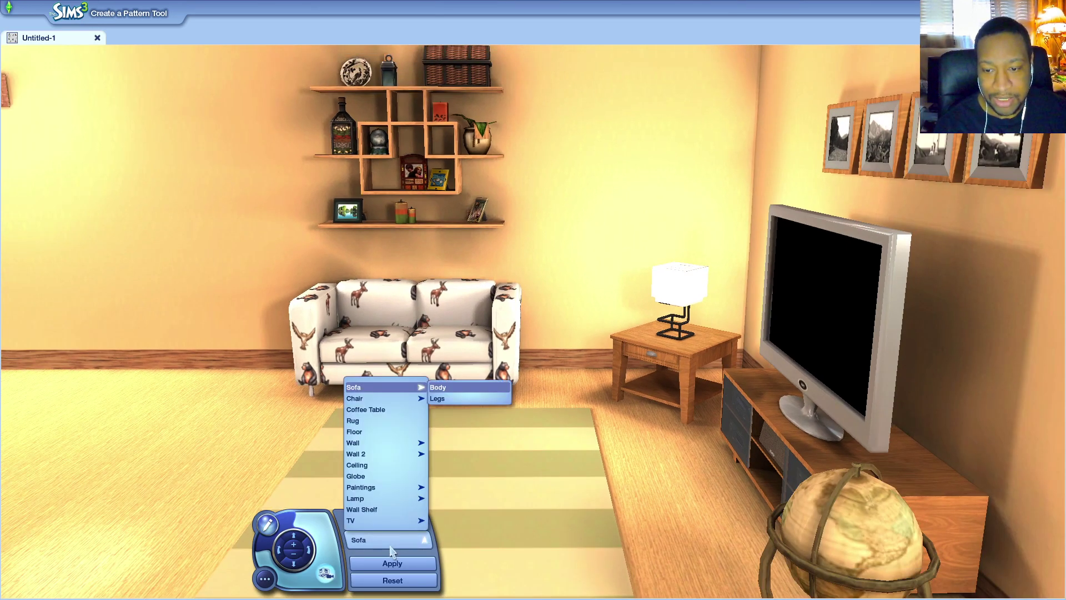
click(383, 398)
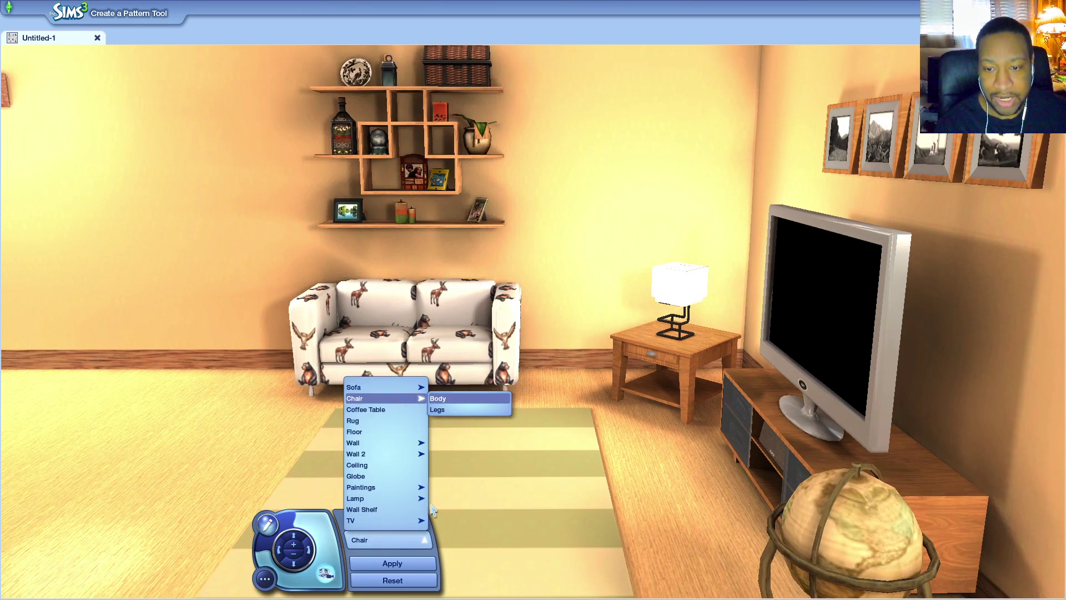
click(393, 563)
- Apply the animal pattern to the wall surface behind the TV and look at the wall from the front
click(388, 539)
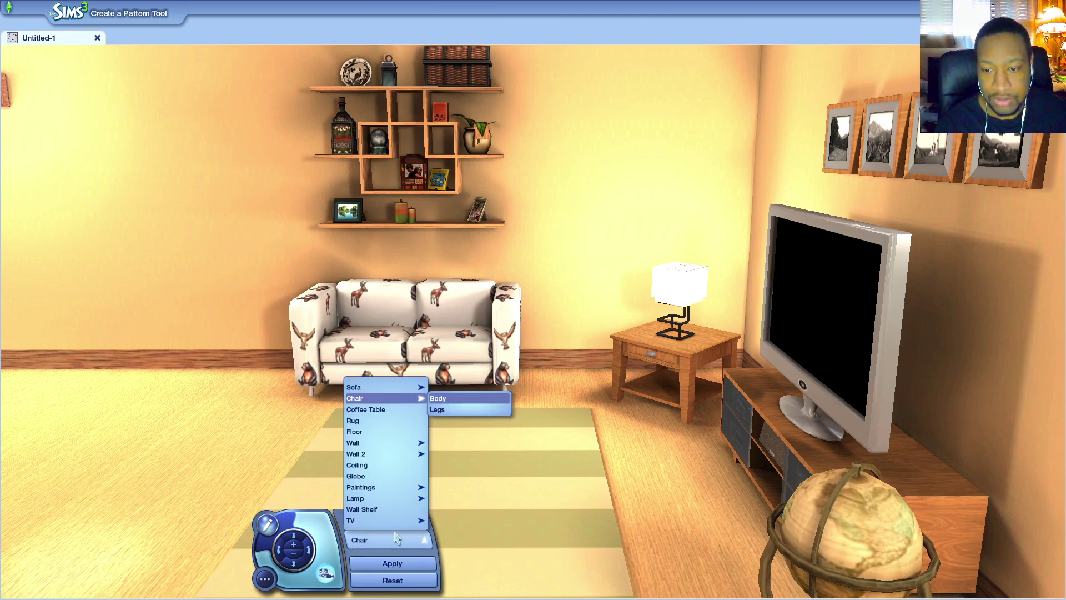
click(397, 444)
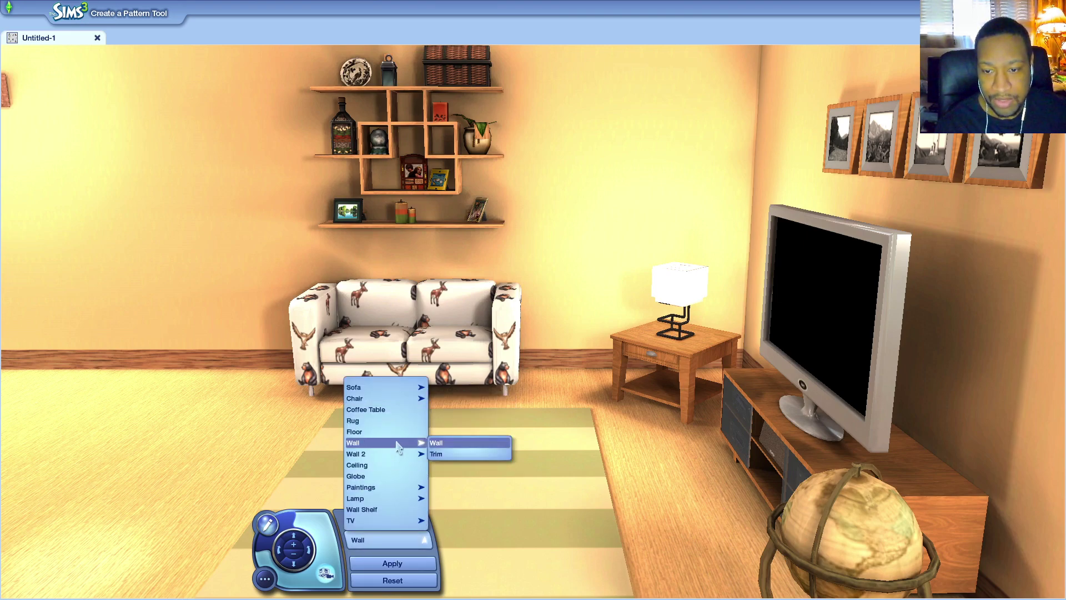
click(467, 443)
click(392, 563)
scroll(752, 363, down, 3)
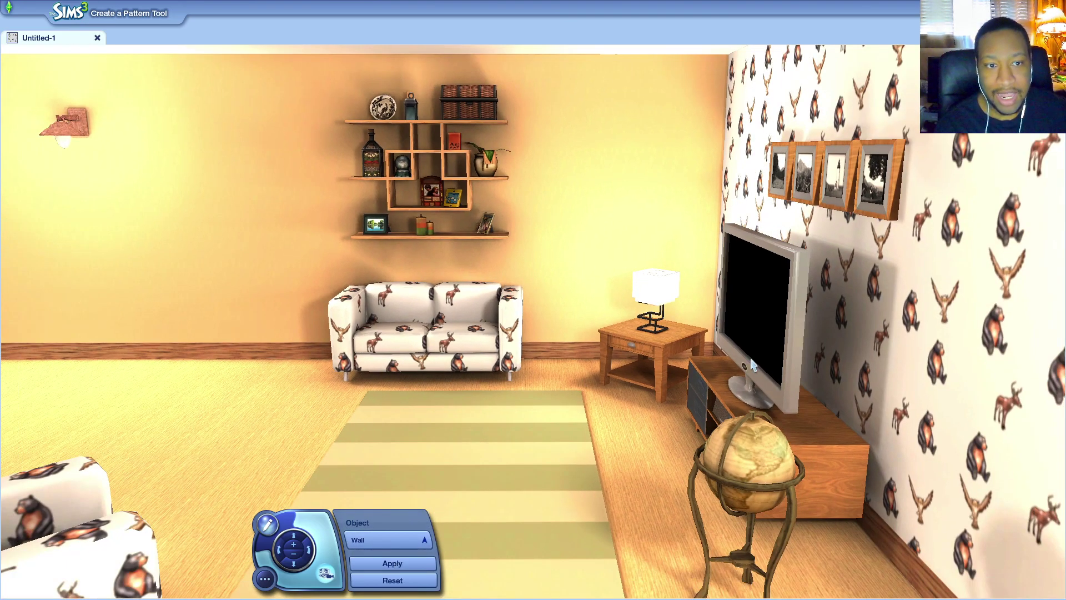
mouse_move(594, 357)
mouse_down()
mouse_move(759, 407)
mouse_move(592, 361)
mouse_up()
drag(594, 272, 628, 293)
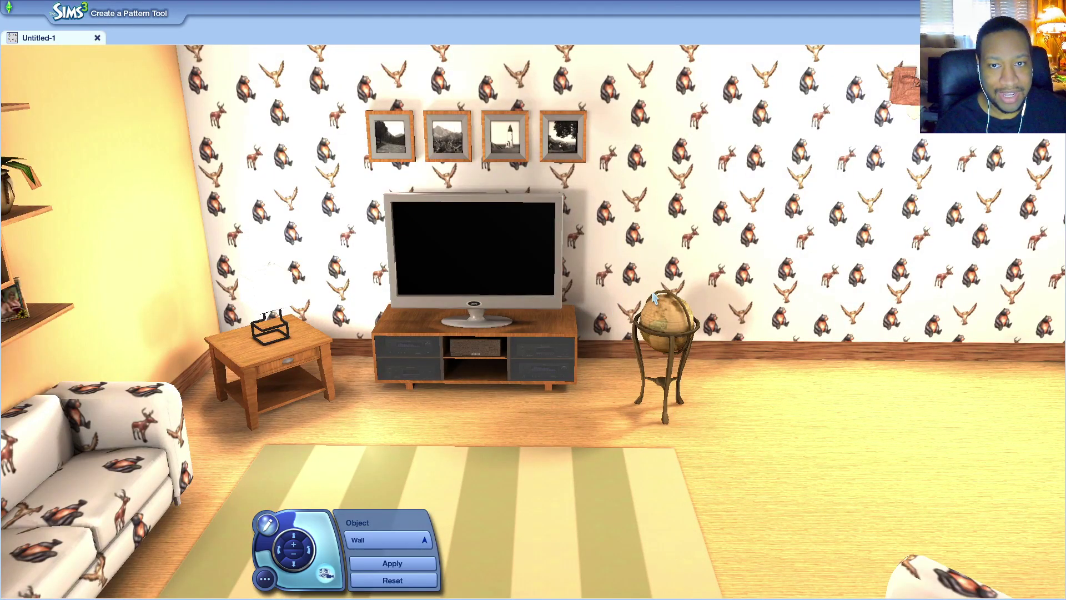
- Apply the animal pattern to the frame of the TV
click(375, 542)
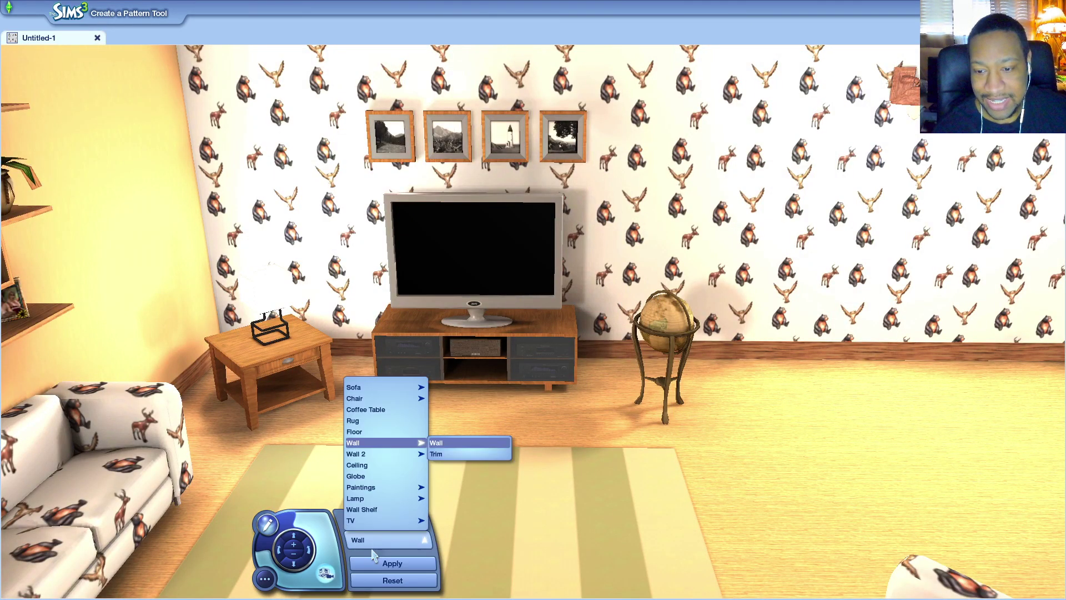
mouse_move(411, 520)
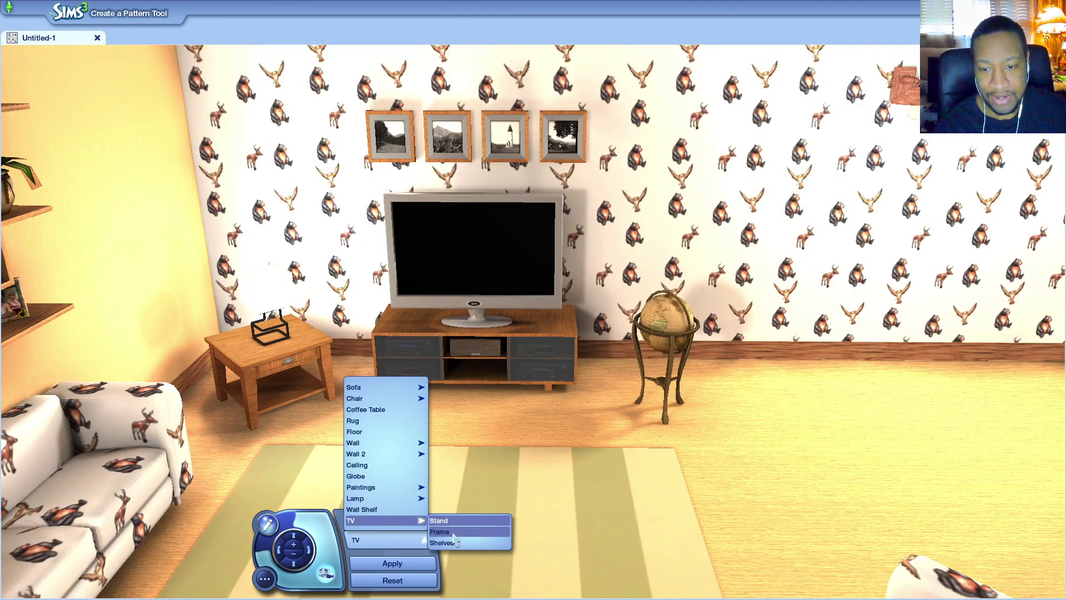
click(451, 532)
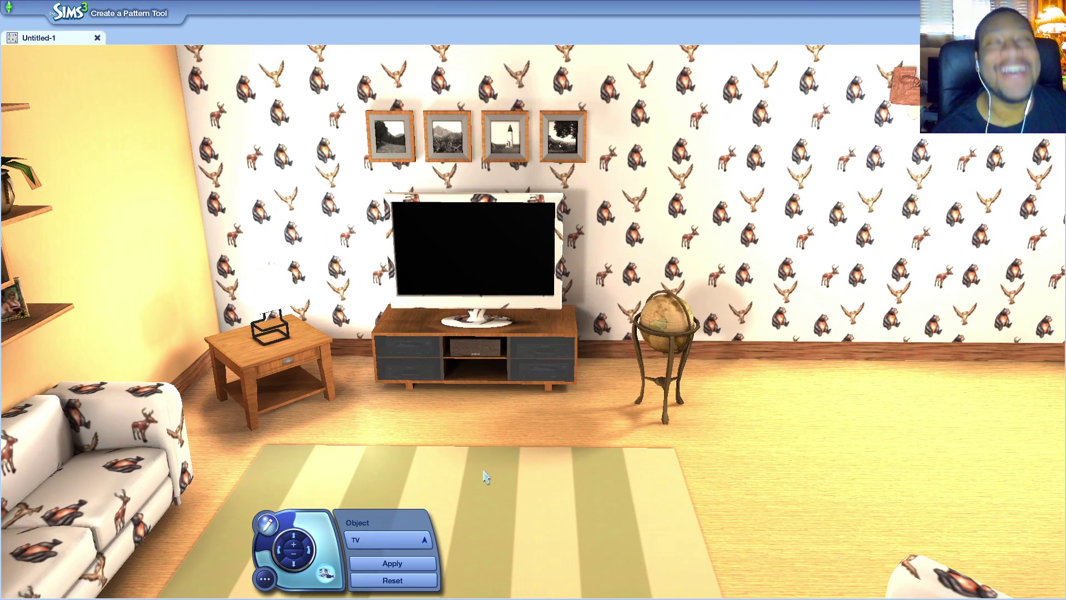
- Return from the 3D room to the pattern editor and recolor the background layer behind the animals dark green
click(269, 528)
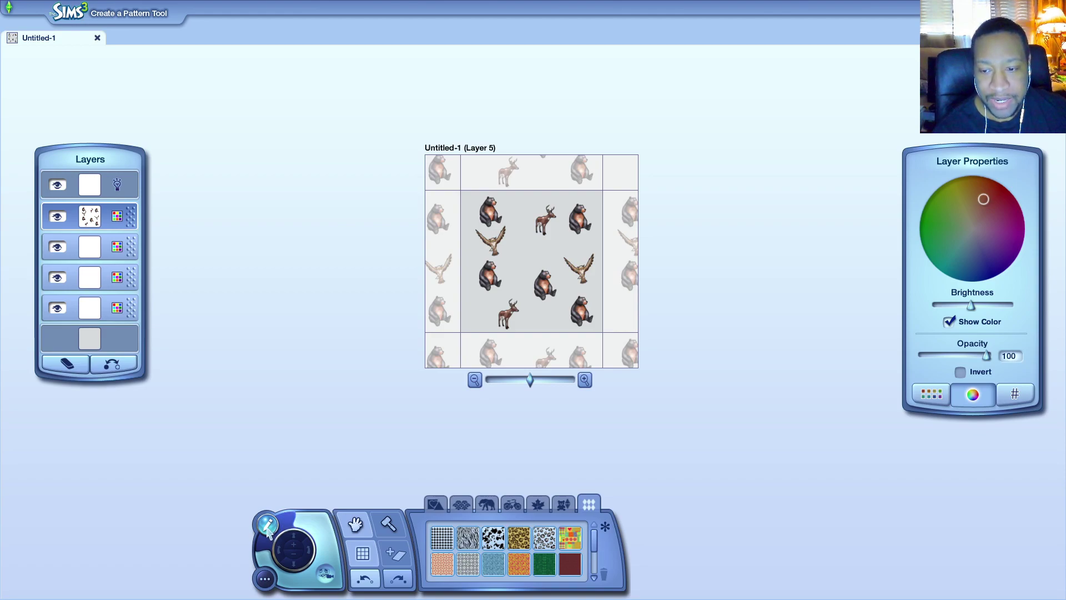
click(328, 578)
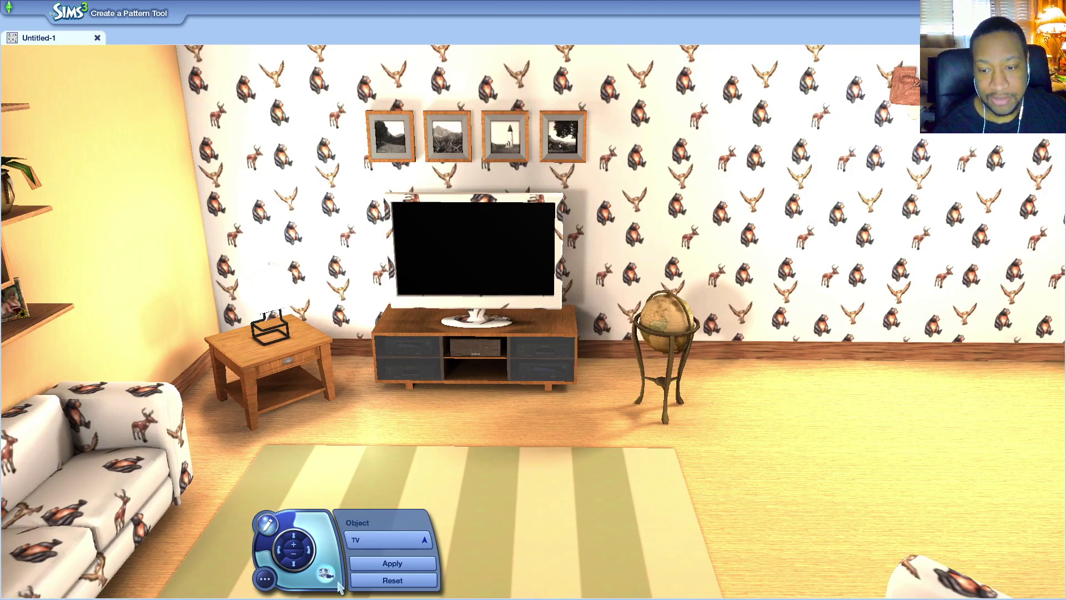
click(269, 528)
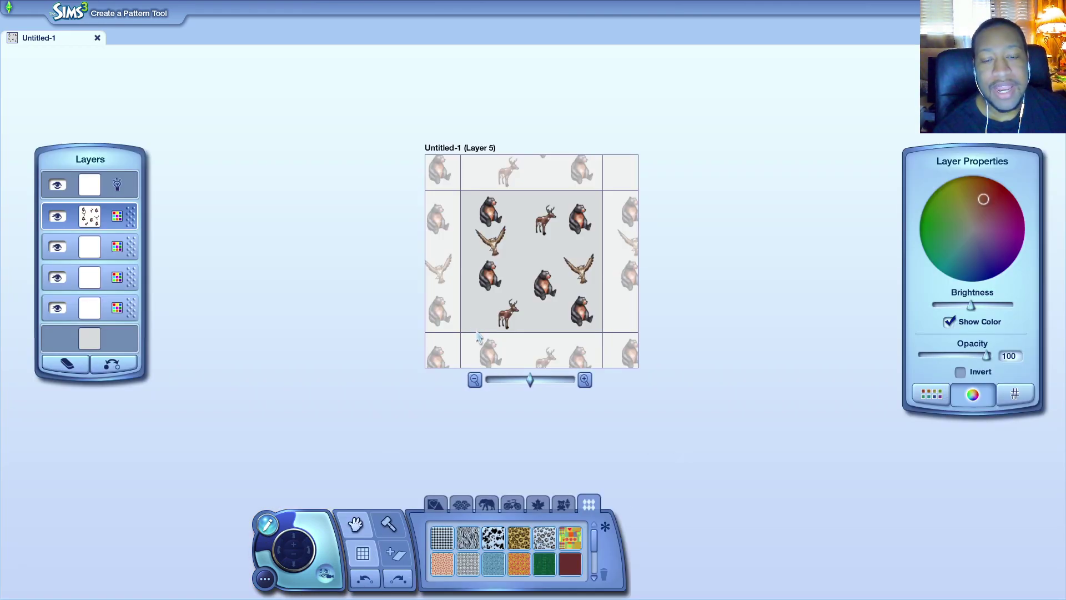
click(523, 292)
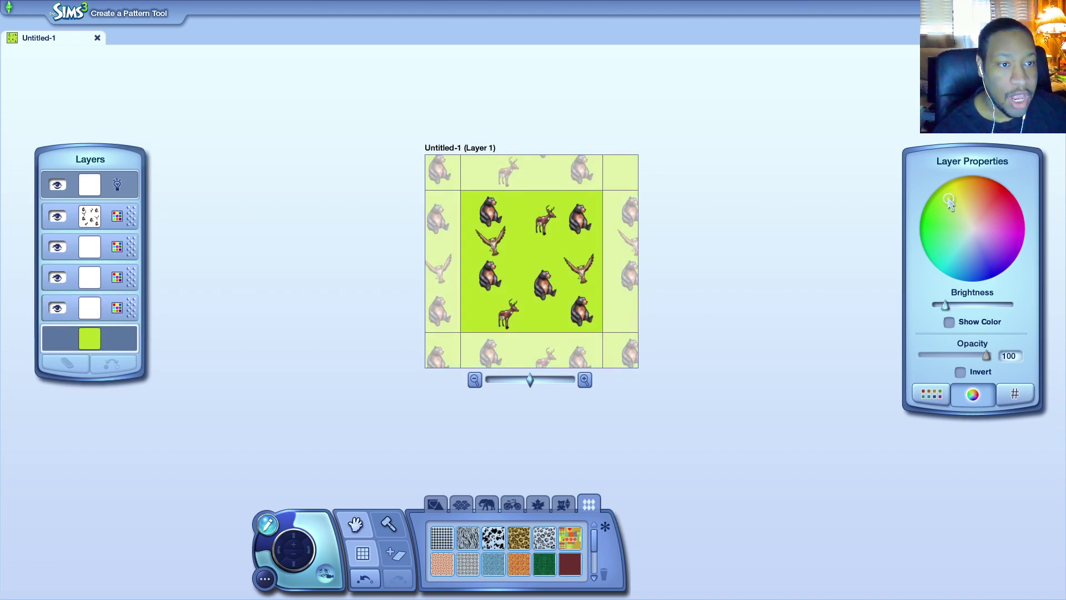
mouse_move(956, 229)
mouse_down()
mouse_move(969, 266)
mouse_move(948, 204)
mouse_up()
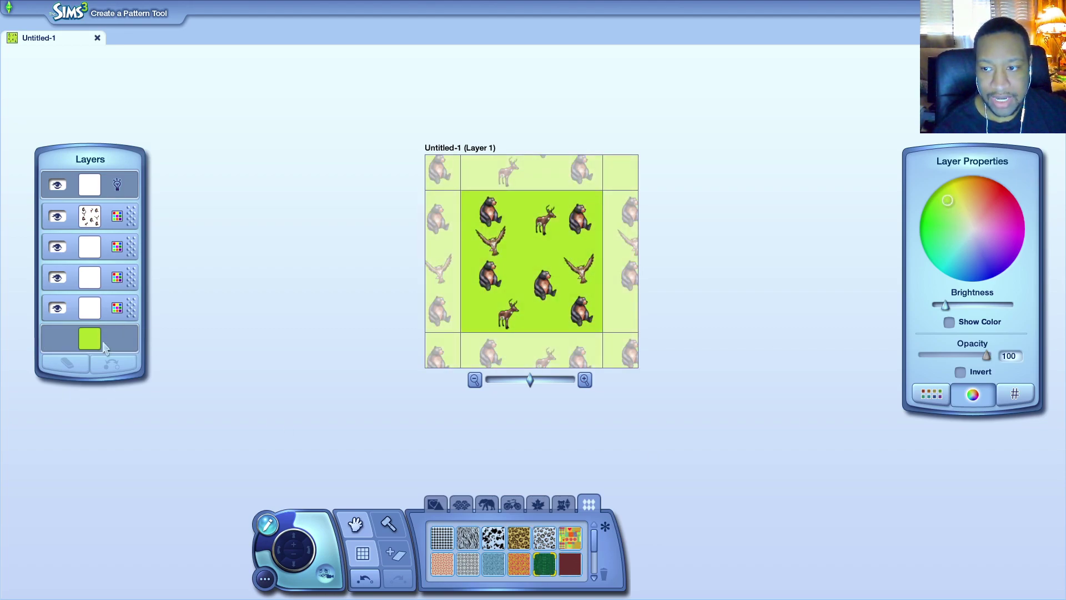
drag(560, 567, 99, 345)
drag(543, 564, 94, 342)
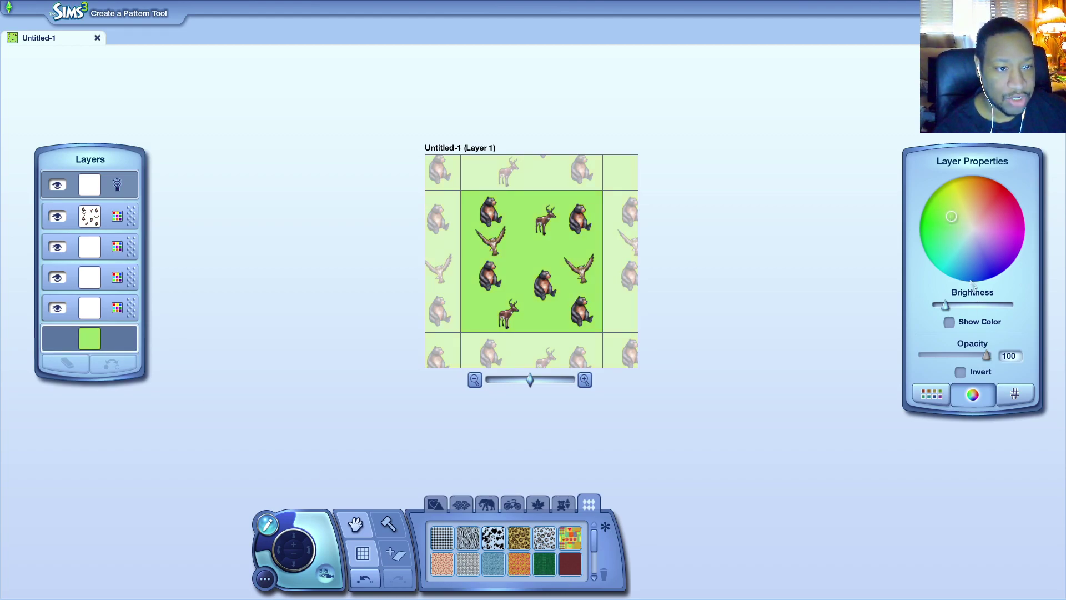
click(978, 305)
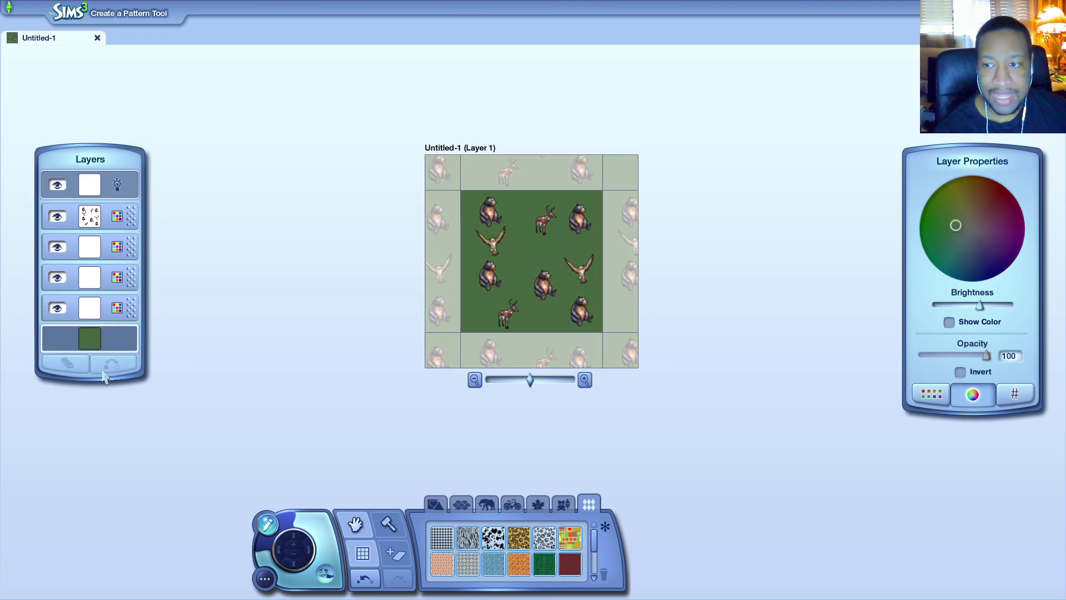
- Examine the green animal pattern on the wall, TV frame and furniture in the 3D room, and return to the editor
click(326, 574)
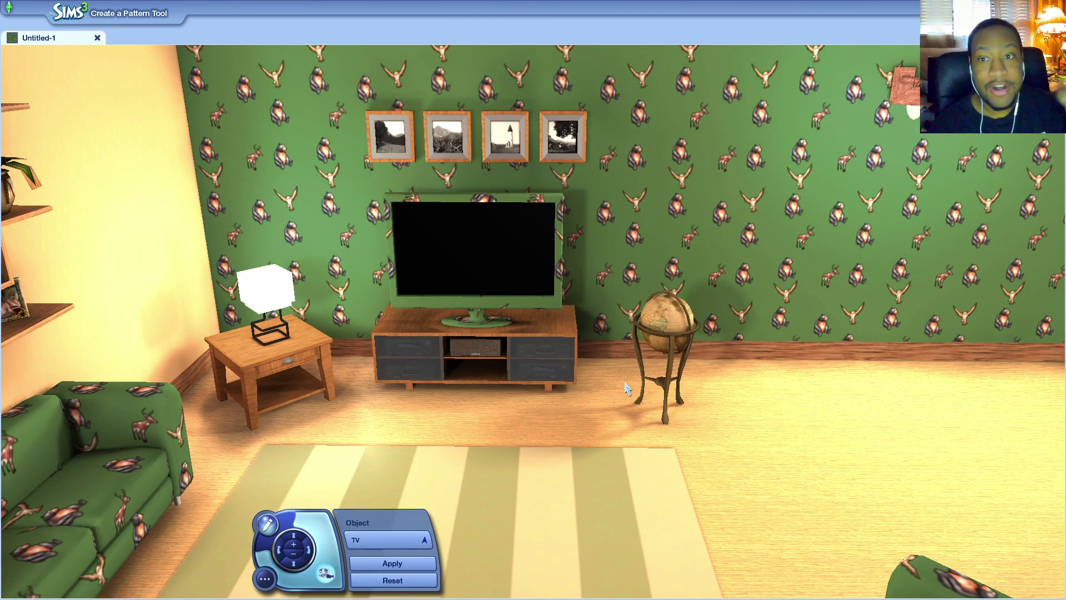
scroll(630, 376, up, 5)
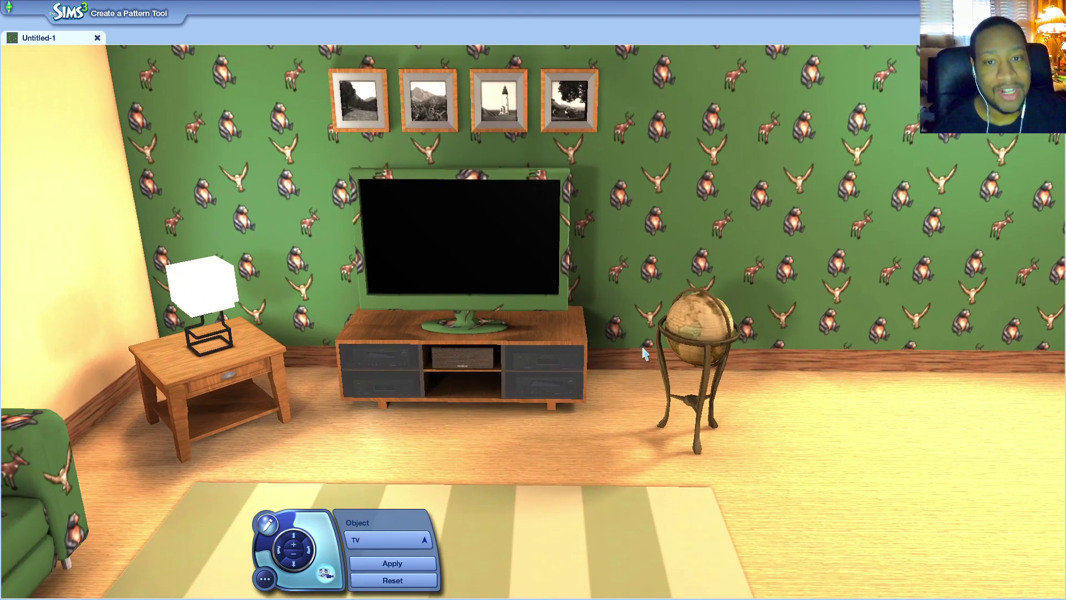
scroll(639, 278, down, 3)
scroll(649, 300, down, 3)
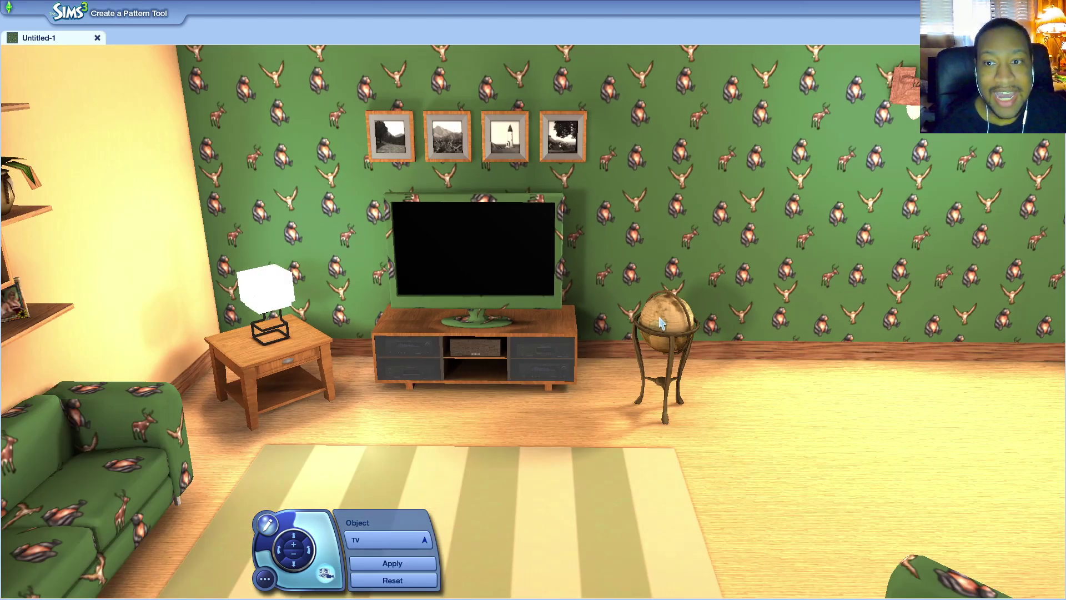
drag(862, 371, 632, 245)
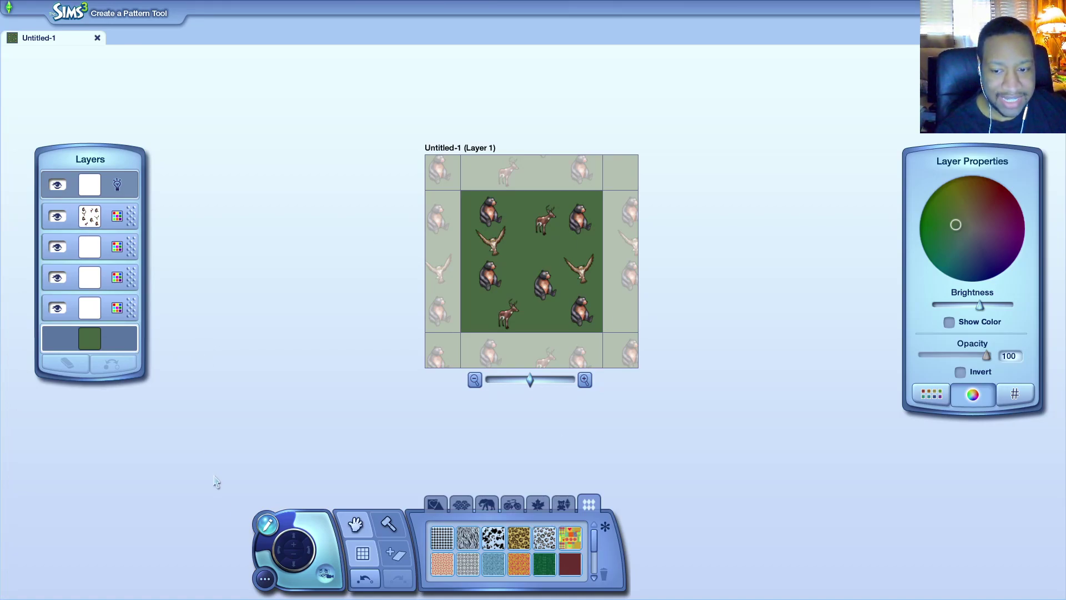
- Export the pattern as "Rustic Animal Print" in the Fabrics category, and open the Exports folder inside Documents > Electronic Arts in File Explorer
click(265, 580)
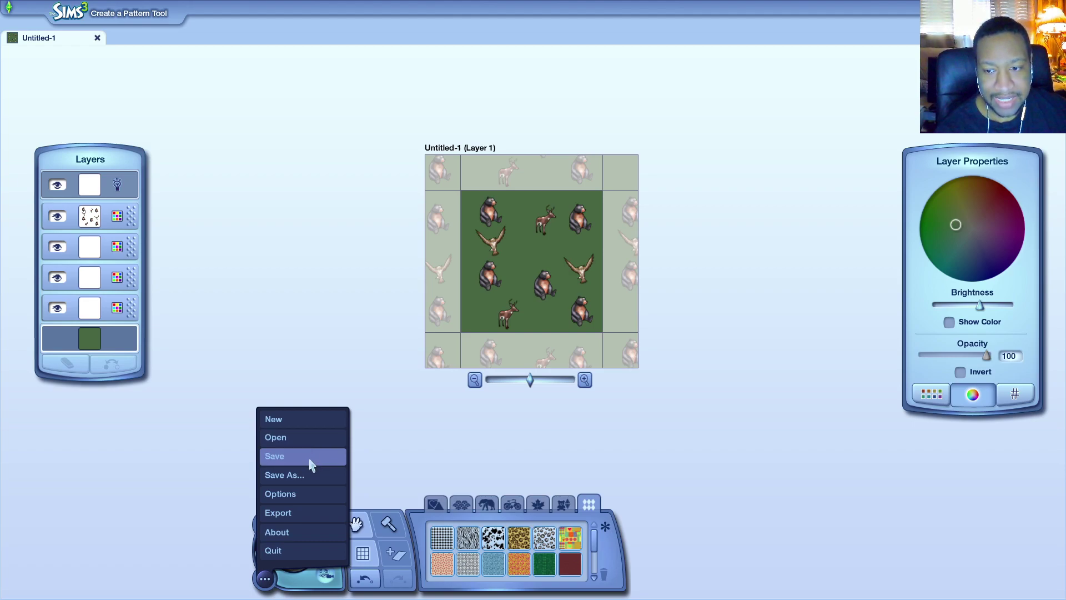
click(313, 520)
click(483, 253)
text(Rustic Animal Print)
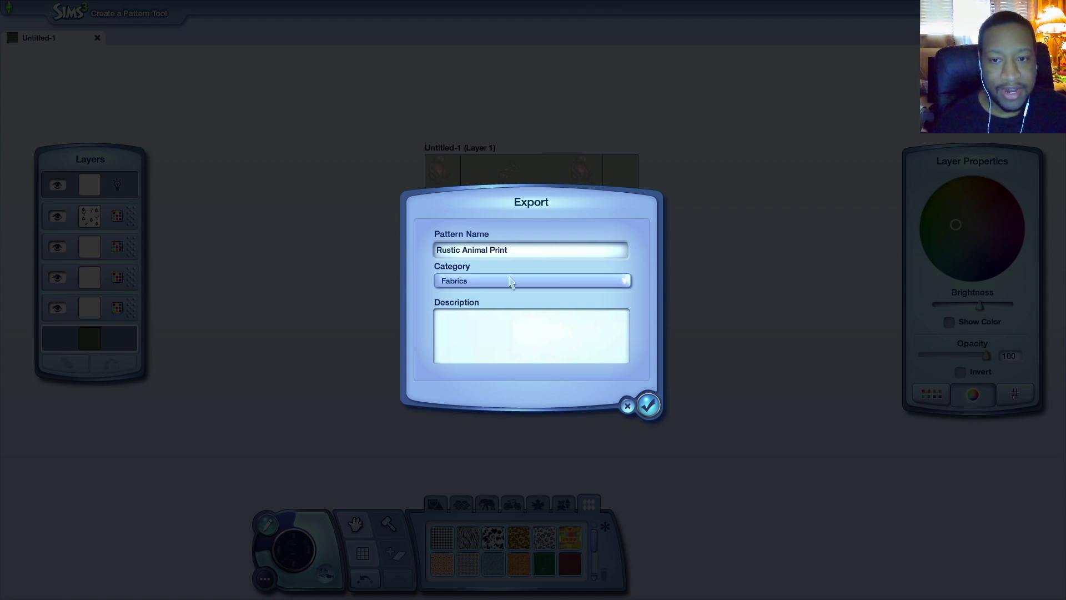
click(650, 405)
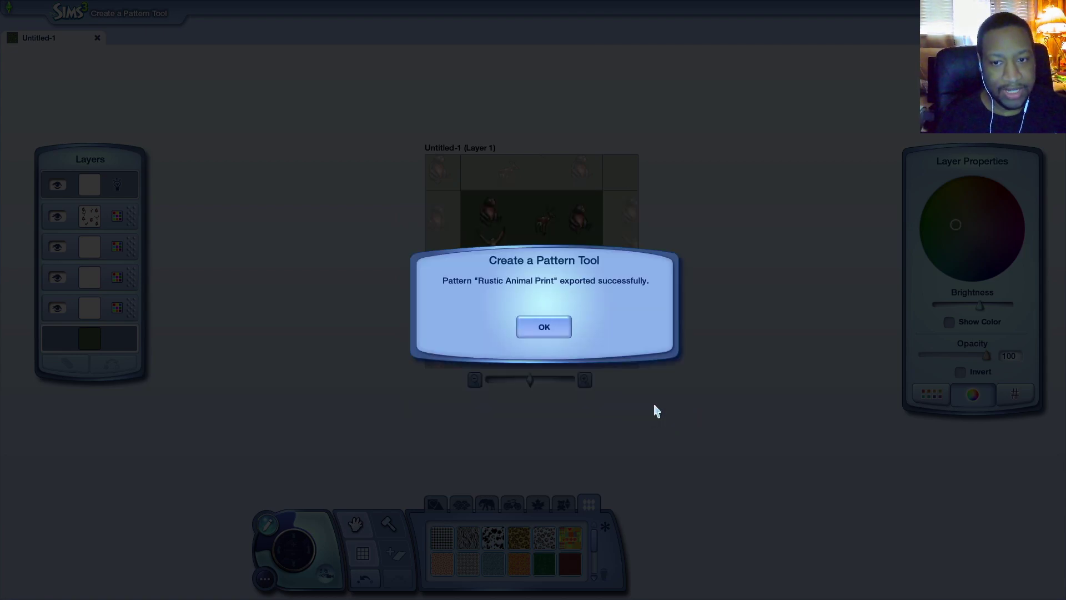
click(542, 327)
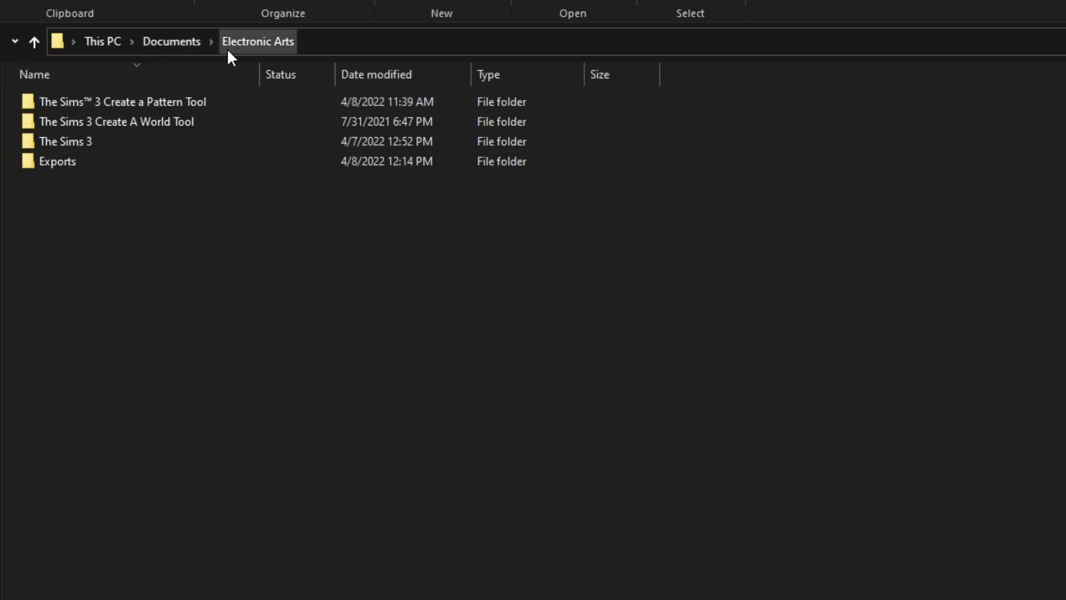
double_click(81, 161)
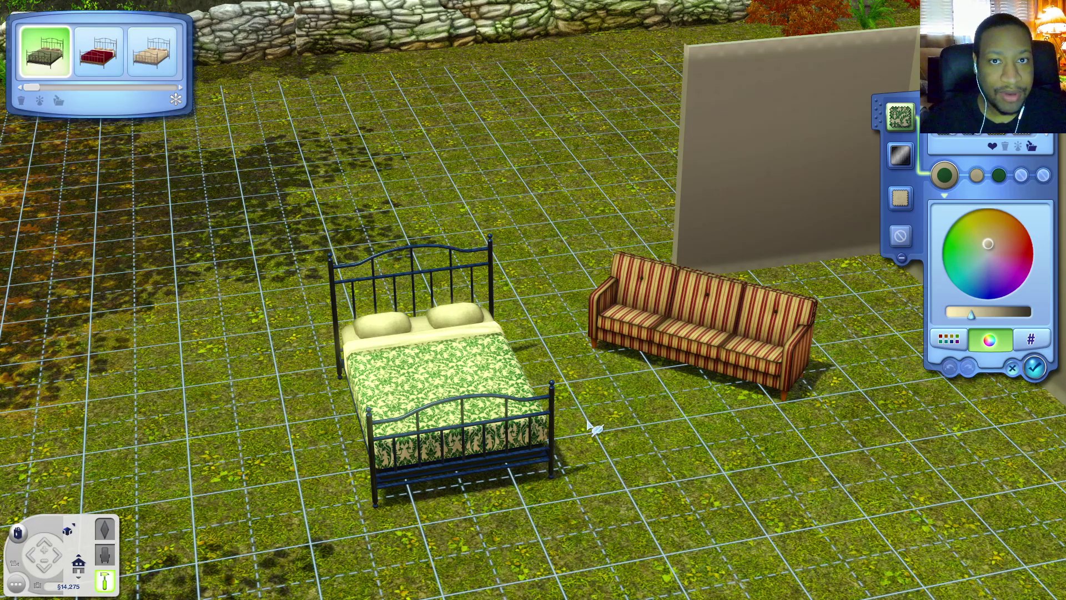
- Switch to The Sims 3 and apply the Rustic Animal Print pattern to the bed's blanket
click(972, 106)
middle_click(632, 438)
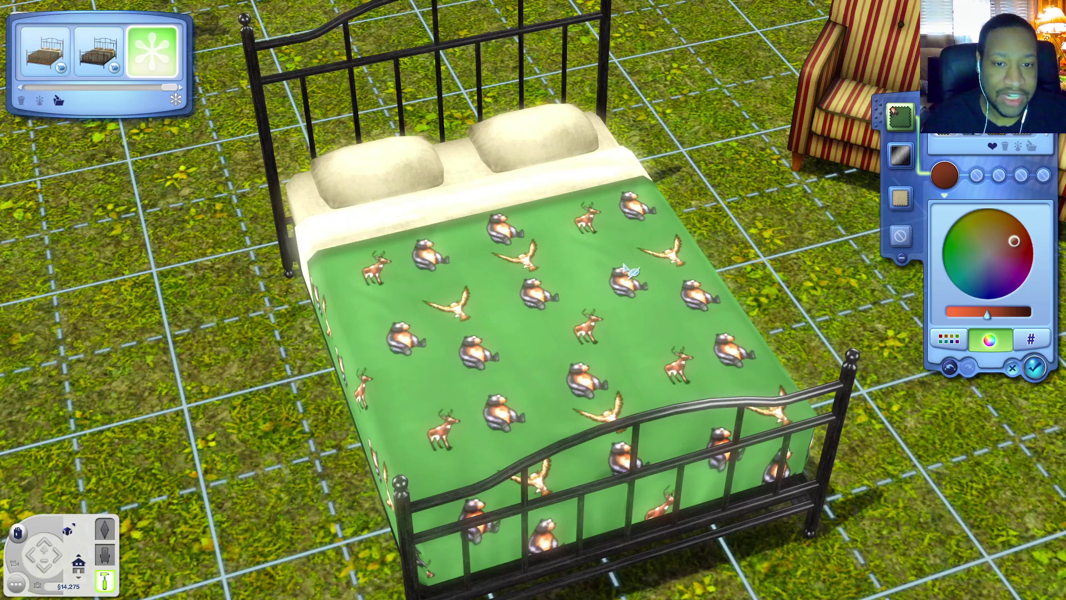
- Copy the bed's animal-pattern design onto the striped sofa, check it up close, and accept the restyling
drag(963, 249, 991, 251)
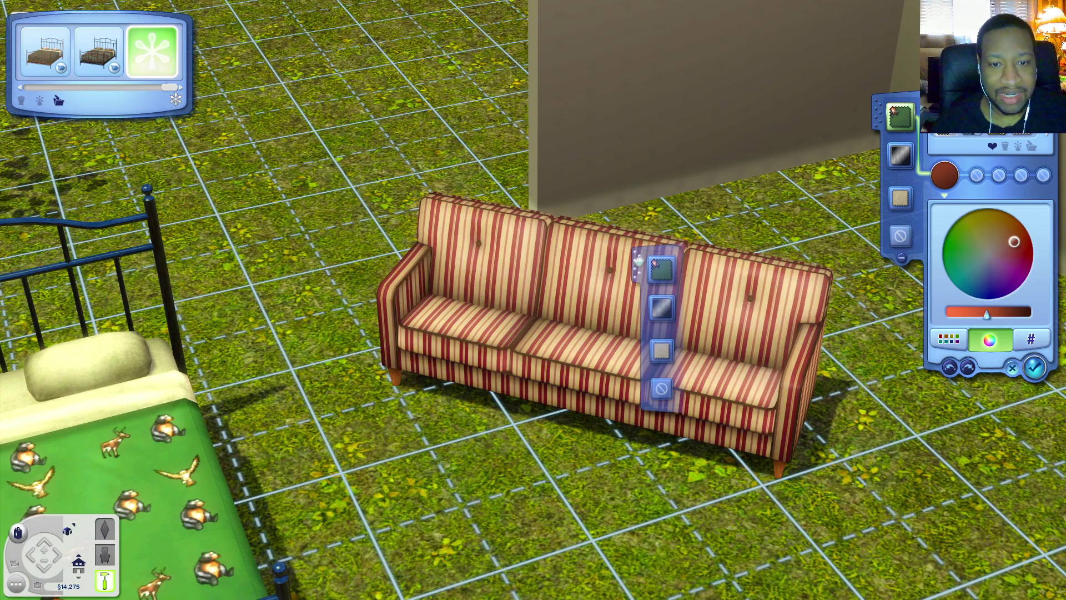
click(653, 288)
scroll(626, 491, up, 5)
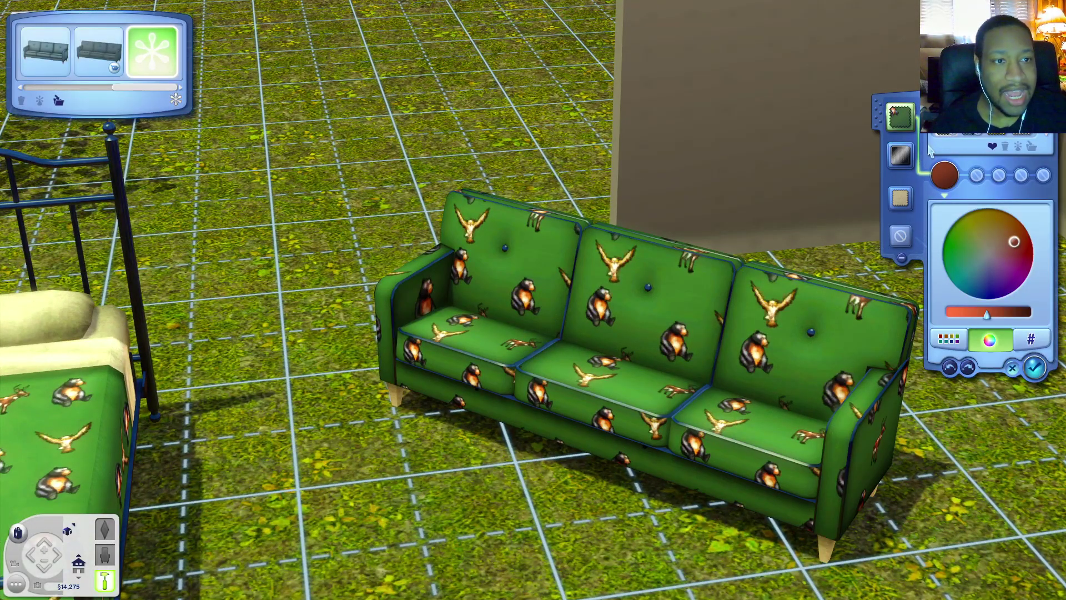
middle_click(753, 334)
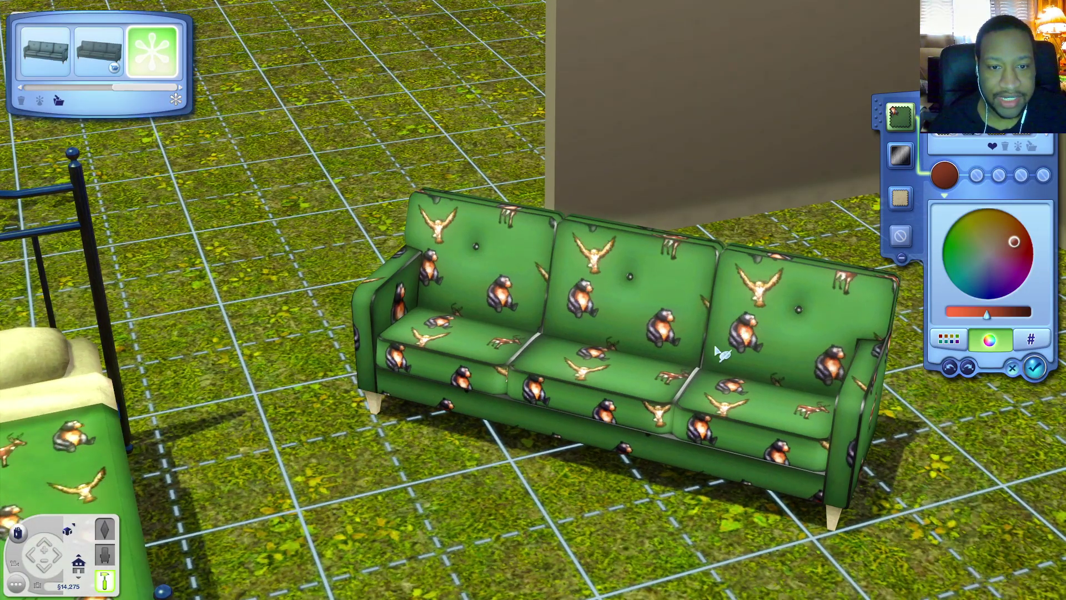
scroll(590, 457, down, 4)
middle_click(526, 470)
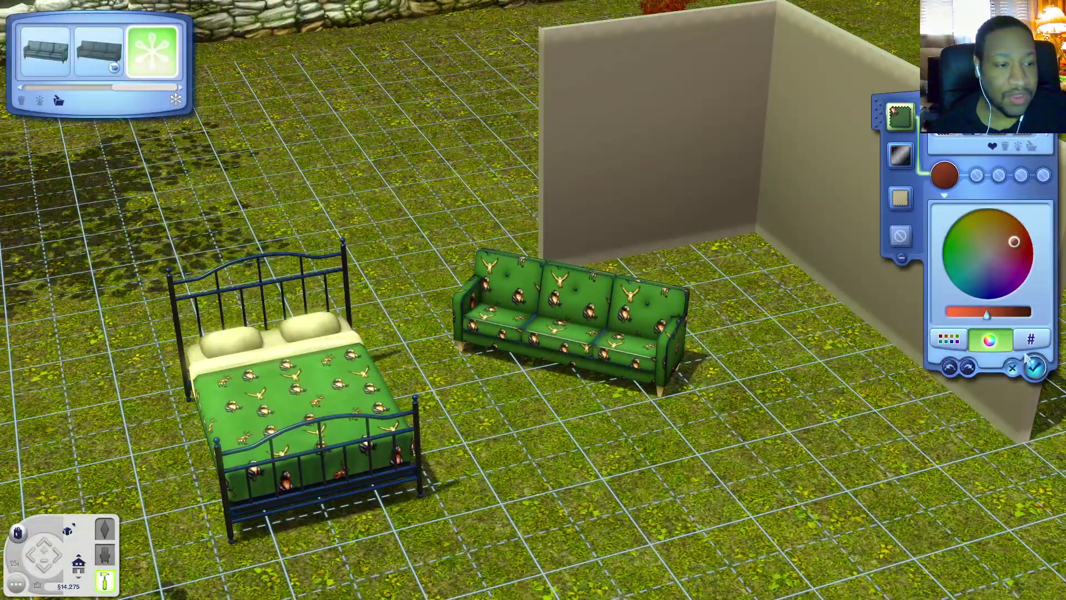
click(1035, 367)
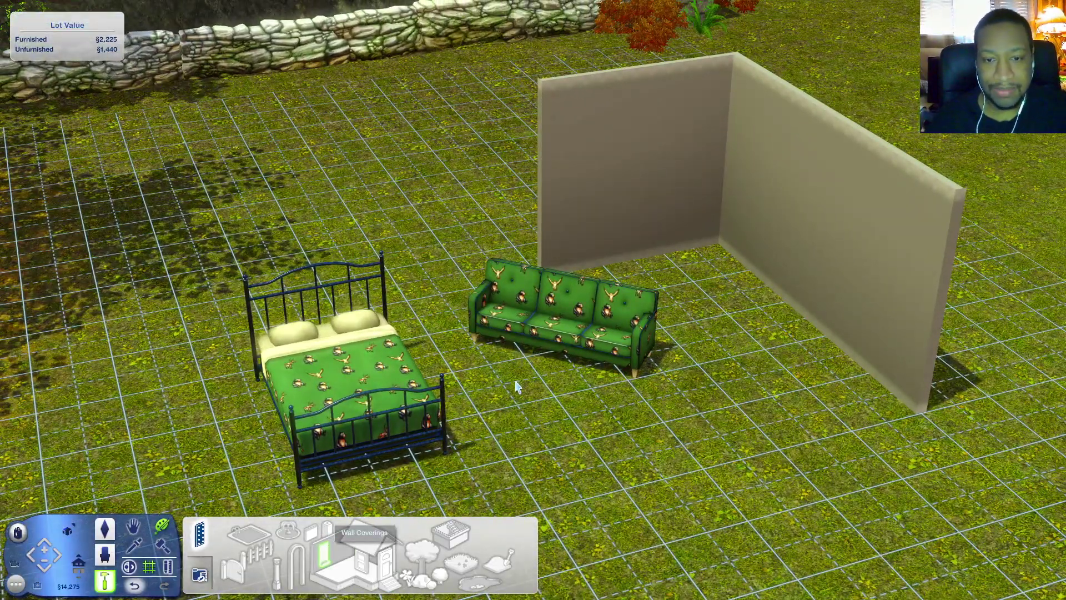
- Cover the walls with a tan wall covering with dark baseboards, and copy the sofa's animal pattern onto one section behind the sofa
right_click(609, 319)
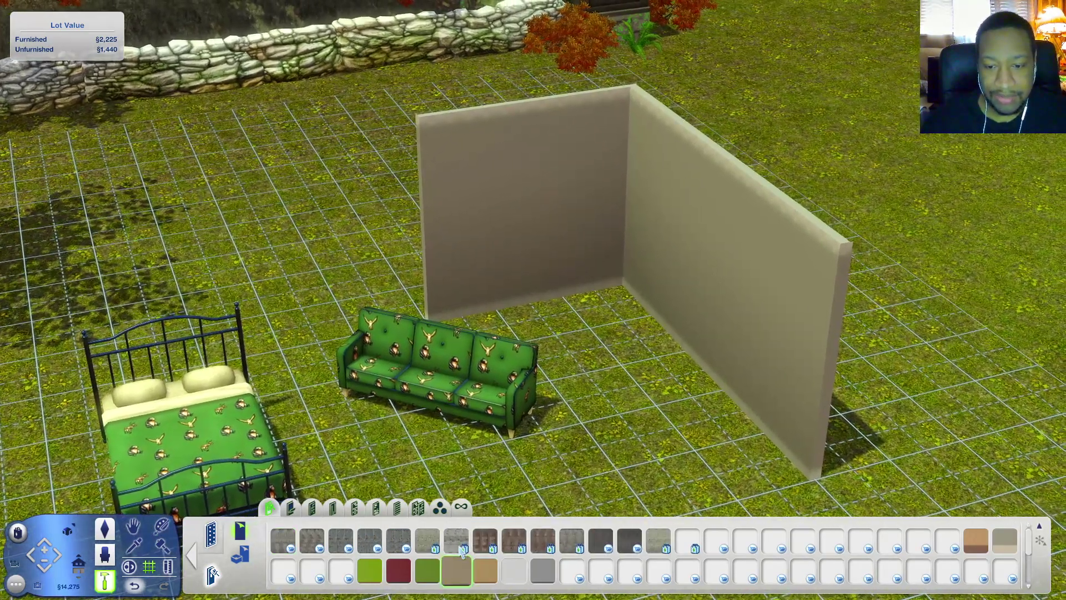
shift+click(497, 239)
click(161, 527)
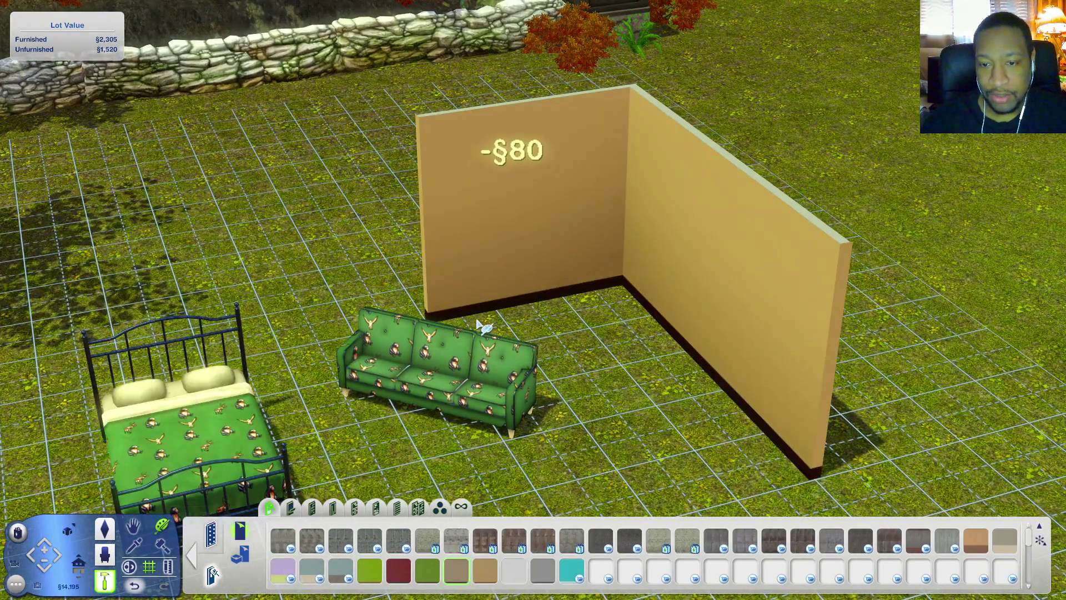
click(478, 337)
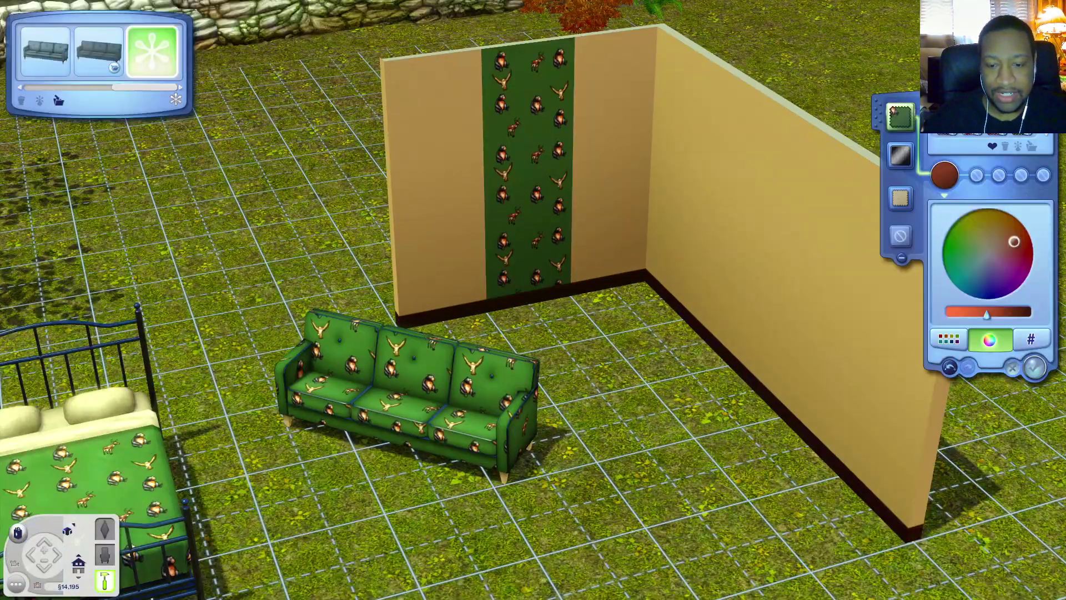
right_click(581, 307)
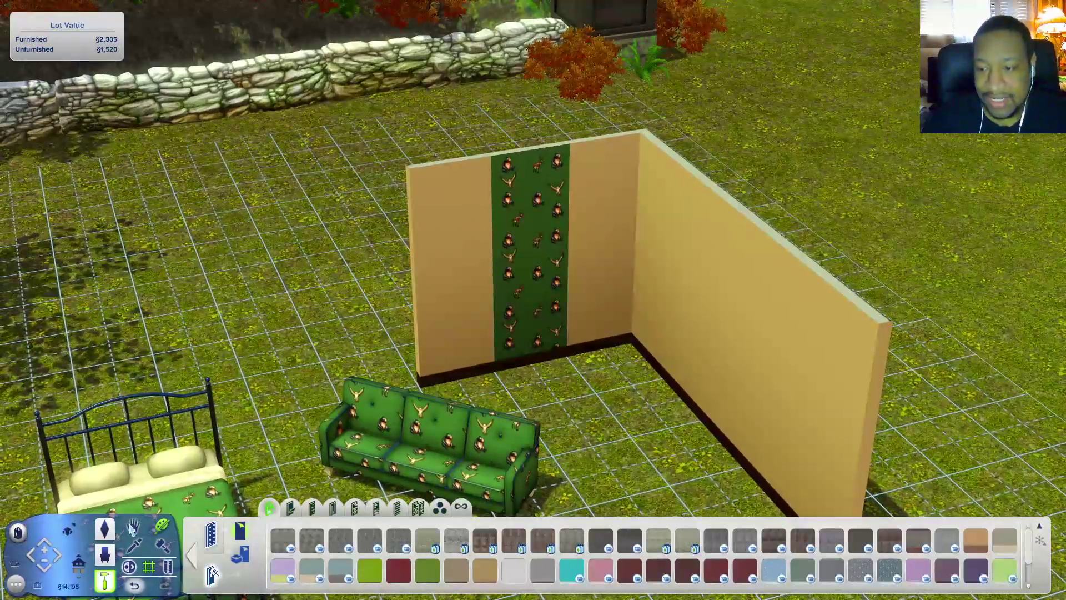
- Sample the animal-pattern wall section, apply it to all the connected walls, and inspect the result from several angles
click(134, 546)
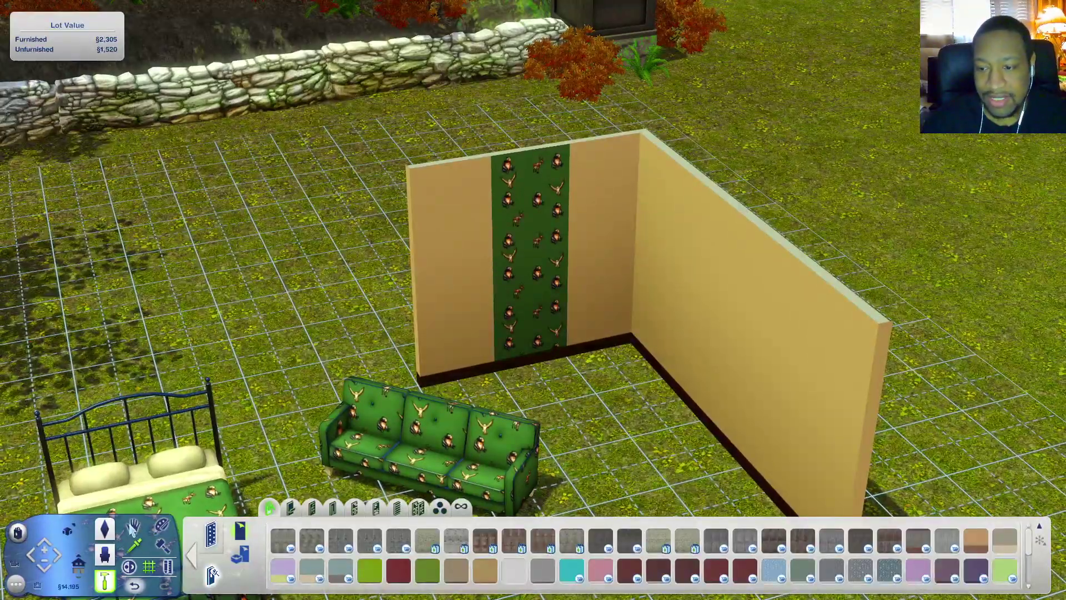
click(554, 255)
shift+click(466, 263)
scroll(593, 315, up, 5)
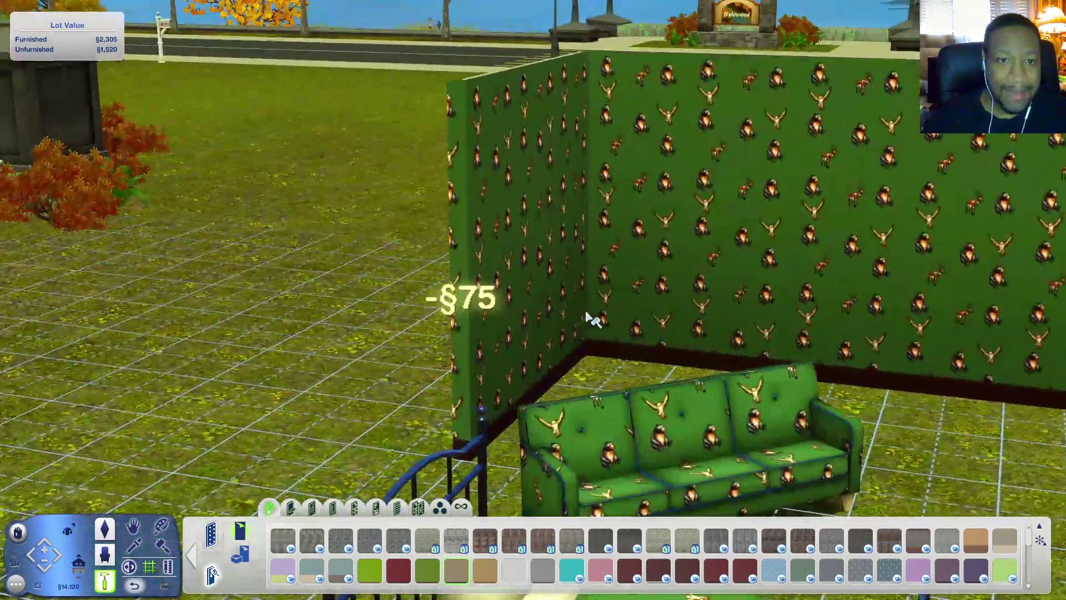
scroll(602, 310, down, 5)
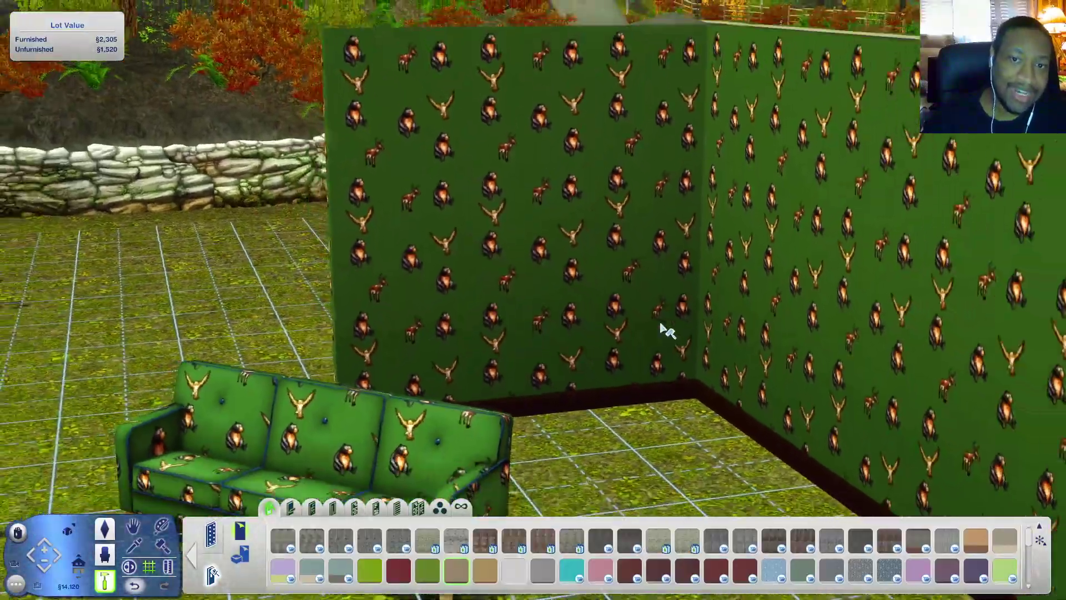
middle_click(644, 336)
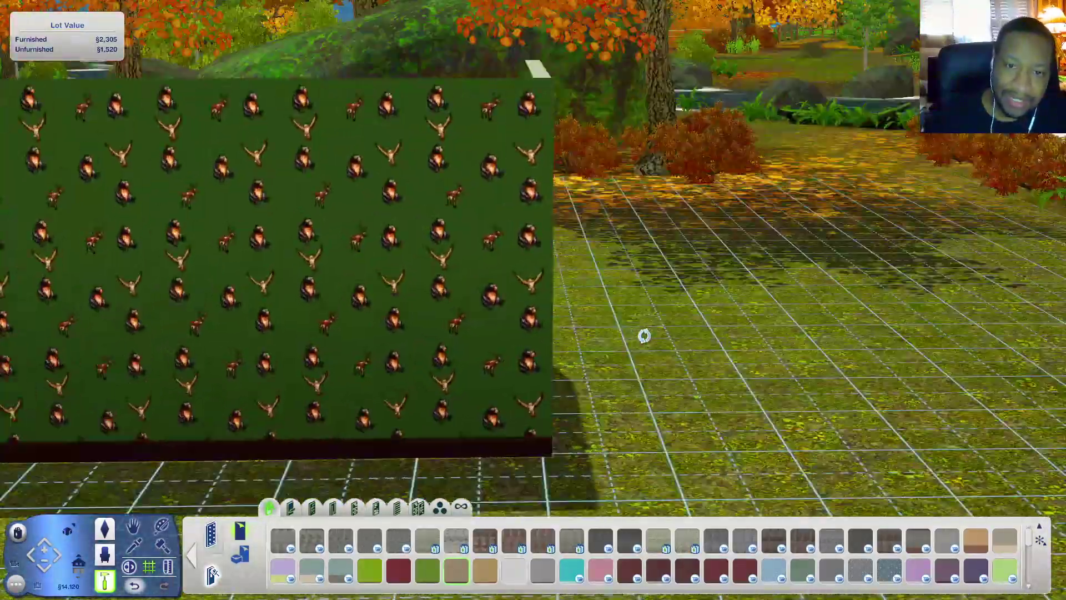
- Switch to Live Mode and take the Sim by the mailbox into outfit editing, opening the yellow jacket for restyling
scroll(694, 262, down, 4)
drag(655, 336, 719, 397)
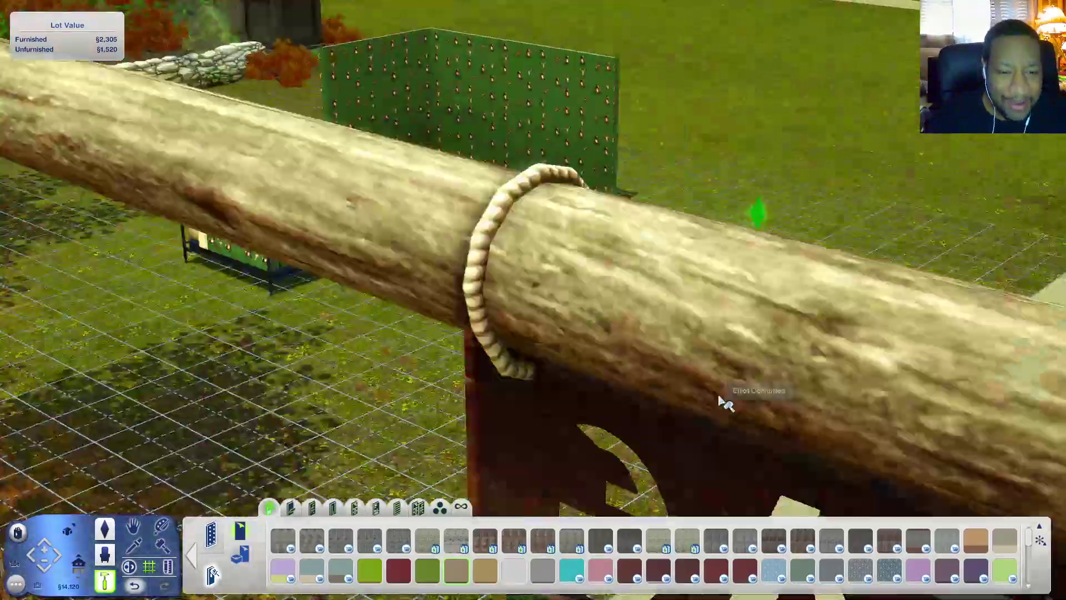
scroll(725, 402, down, 5)
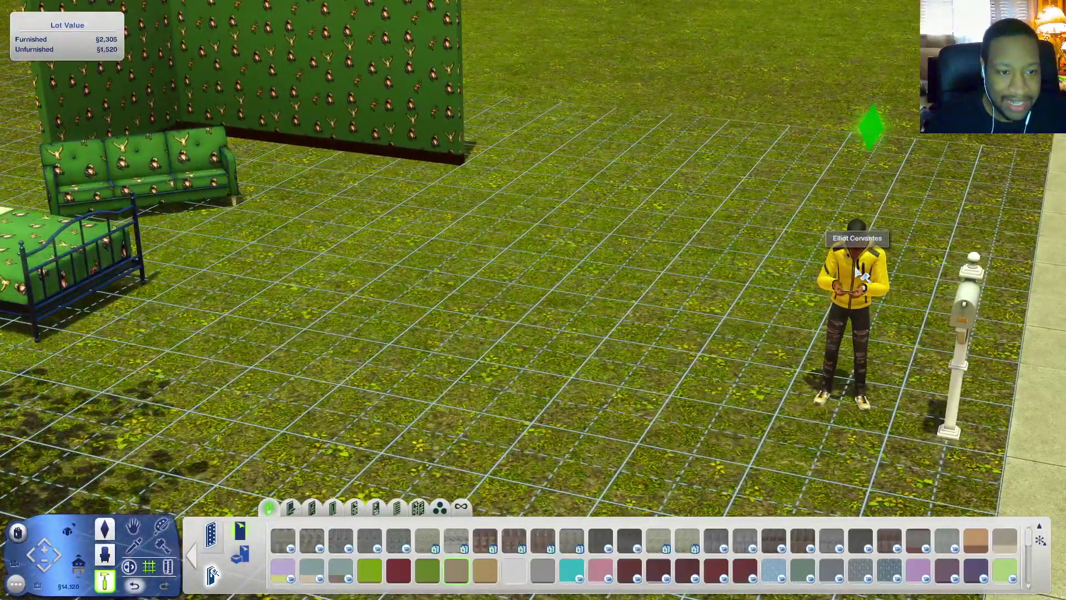
key(F1)
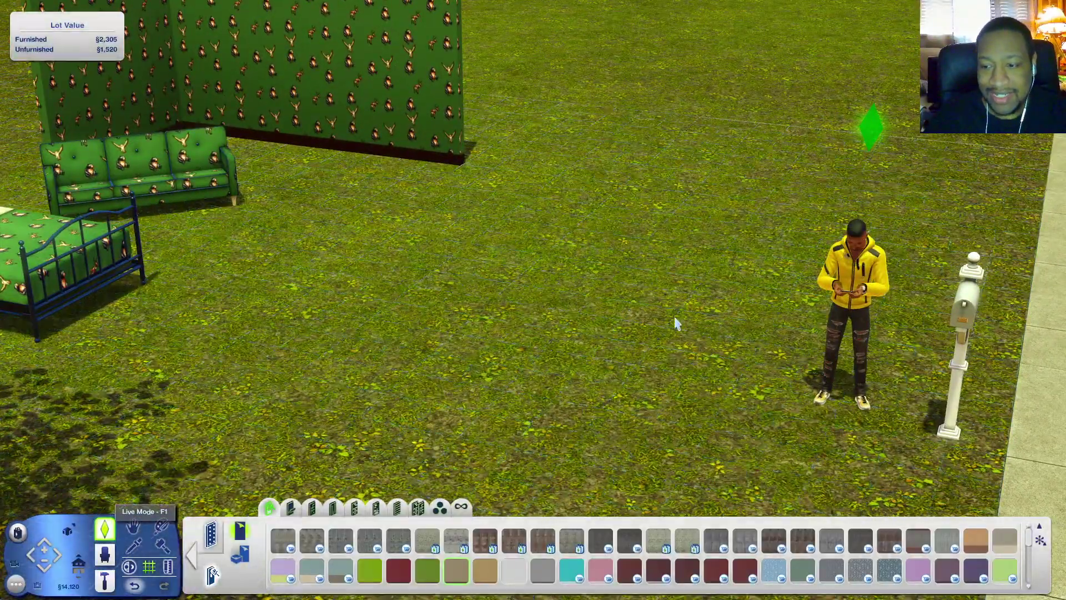
click(859, 271)
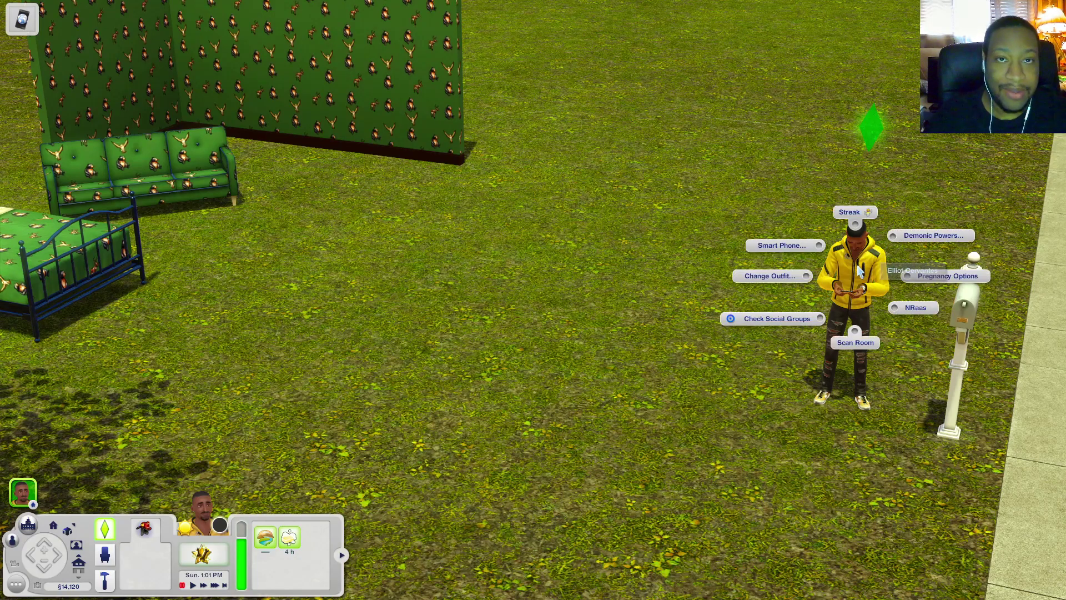
click(760, 317)
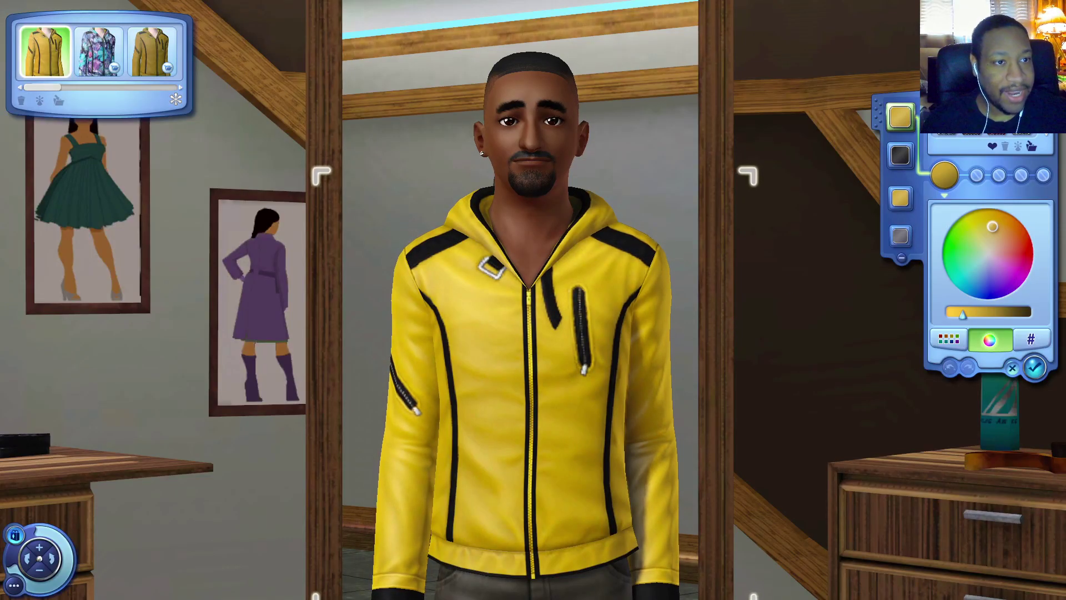
- Apply the animal pattern to the yellow jacket's main fabric and copy it onto the jacket's third material
click(961, 117)
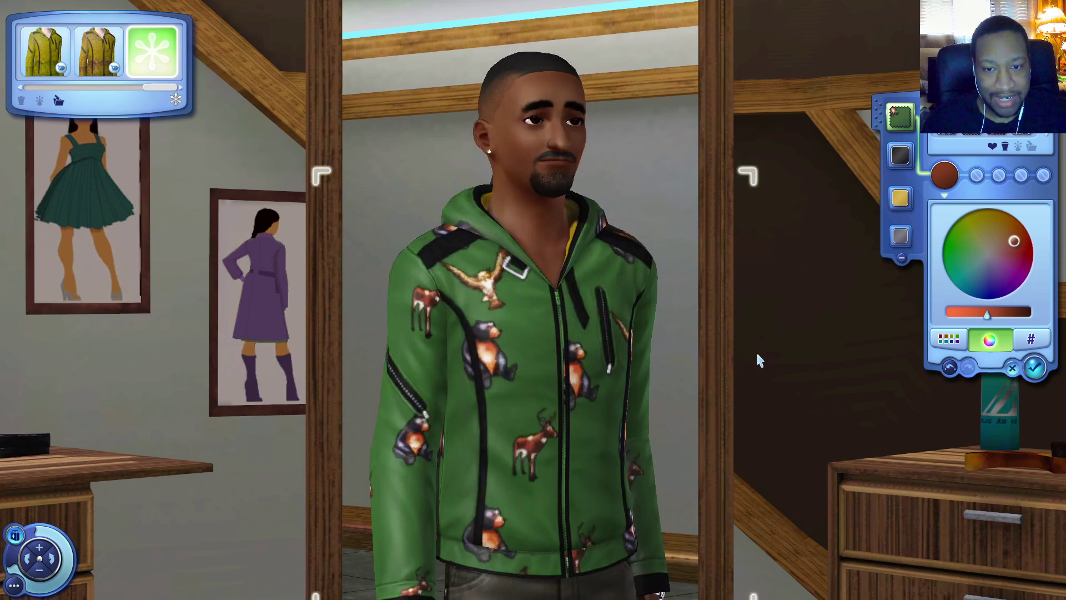
scroll(755, 377, down, 3)
scroll(754, 396, up, 3)
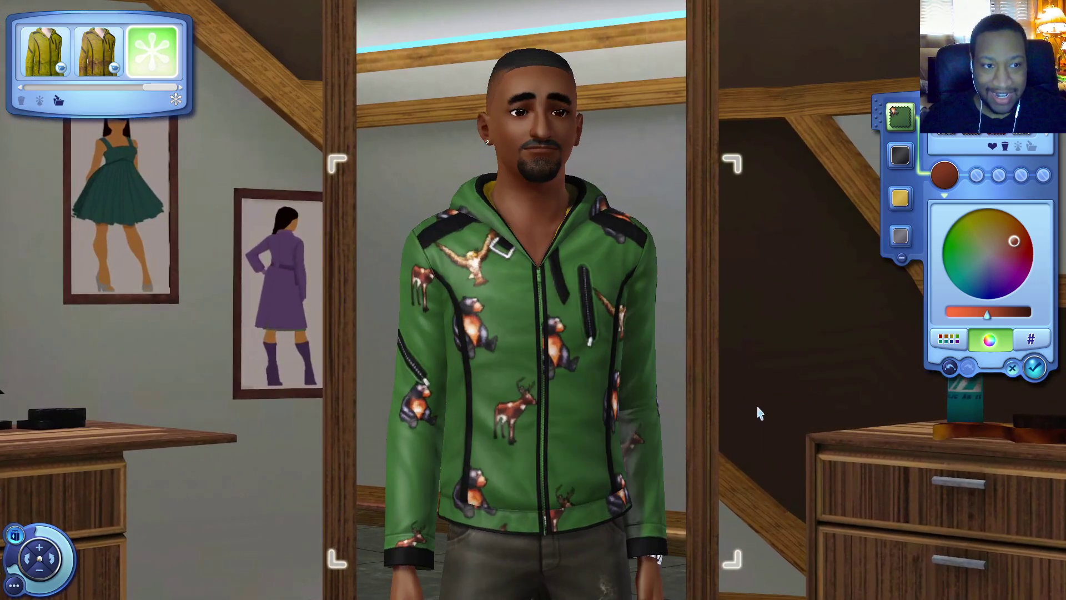
drag(900, 117, 897, 196)
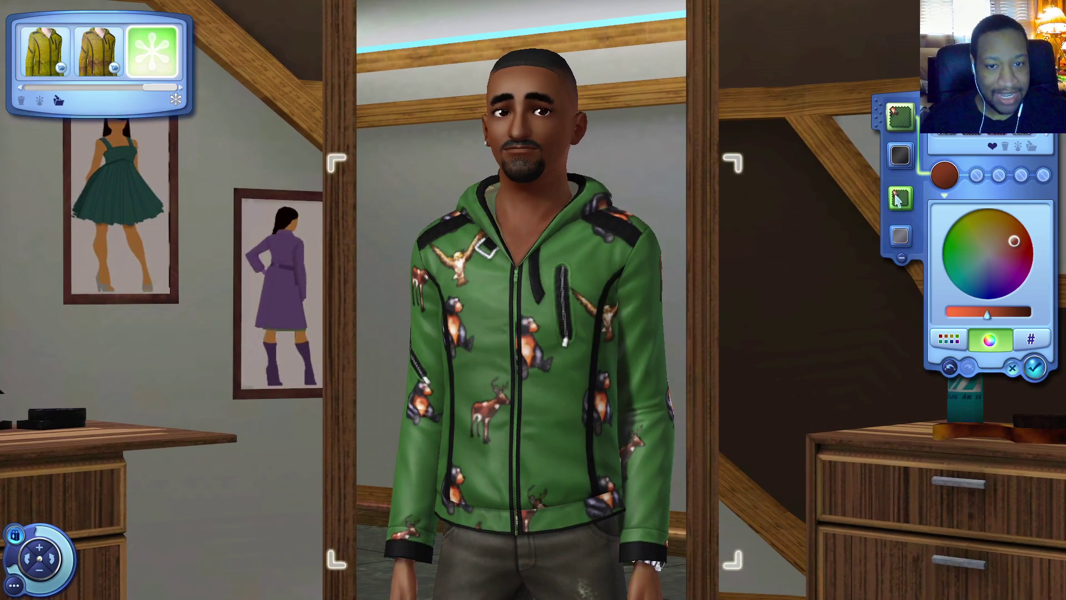
scroll(788, 393, down, 3)
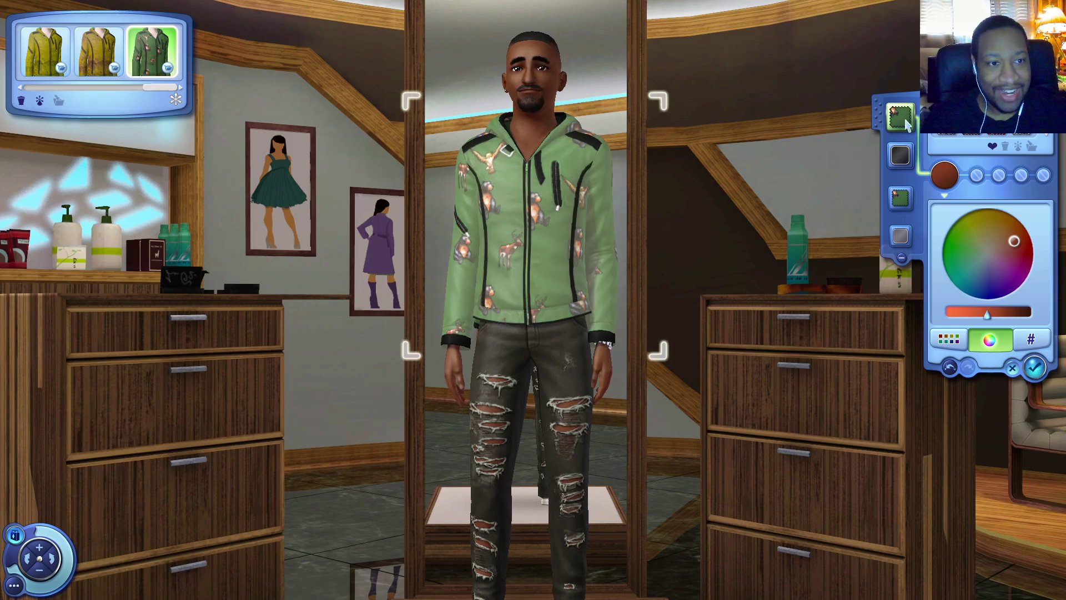
- Copy the jacket's animal pattern onto the ripped trousers and the sneakers' second material, and accept the material assignment
click(580, 366)
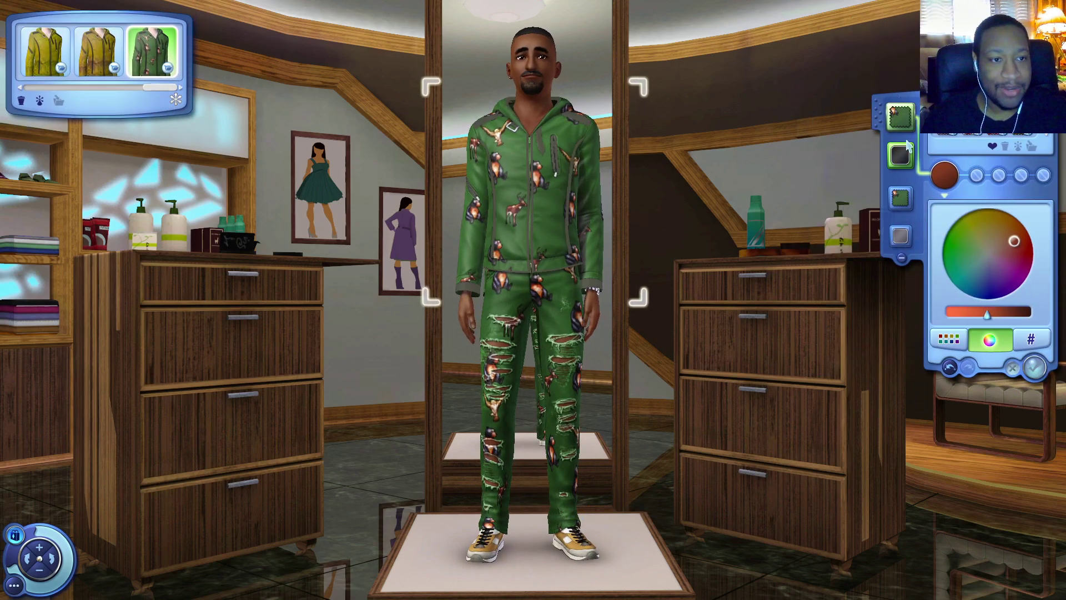
click(584, 550)
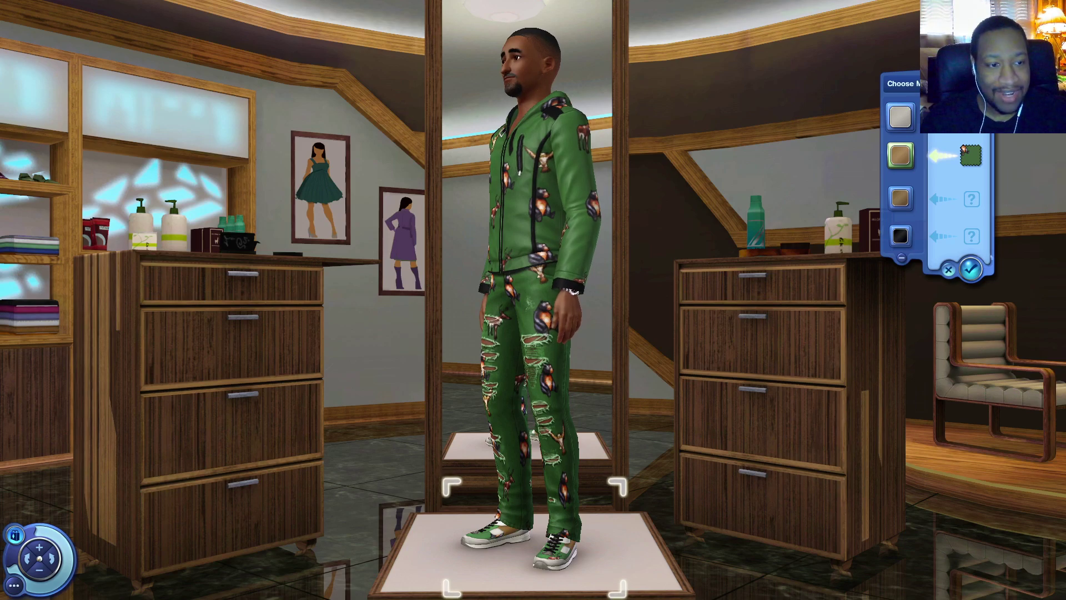
click(970, 269)
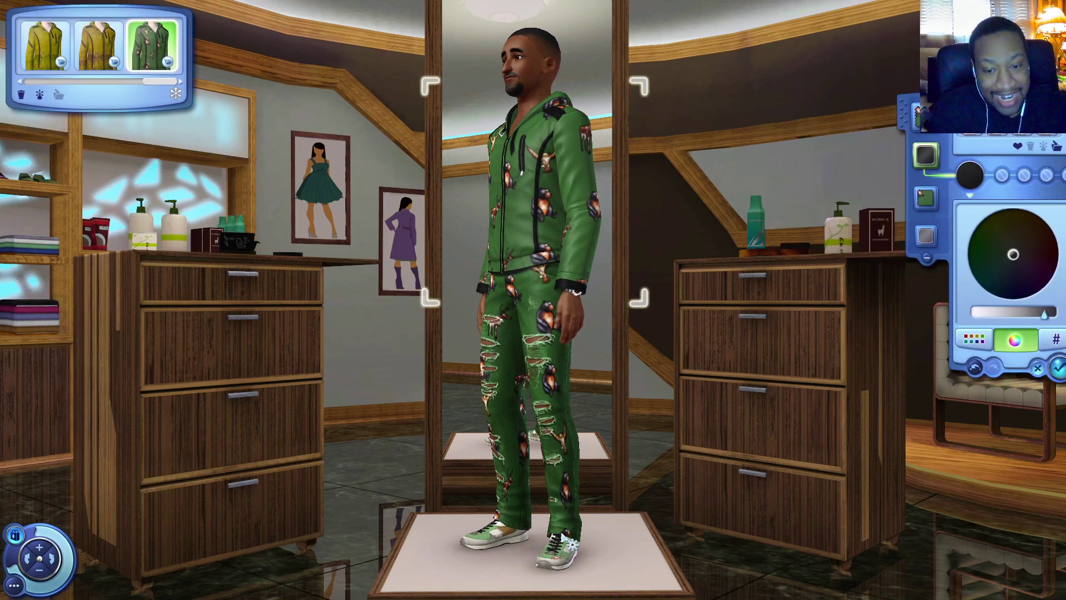
click(562, 536)
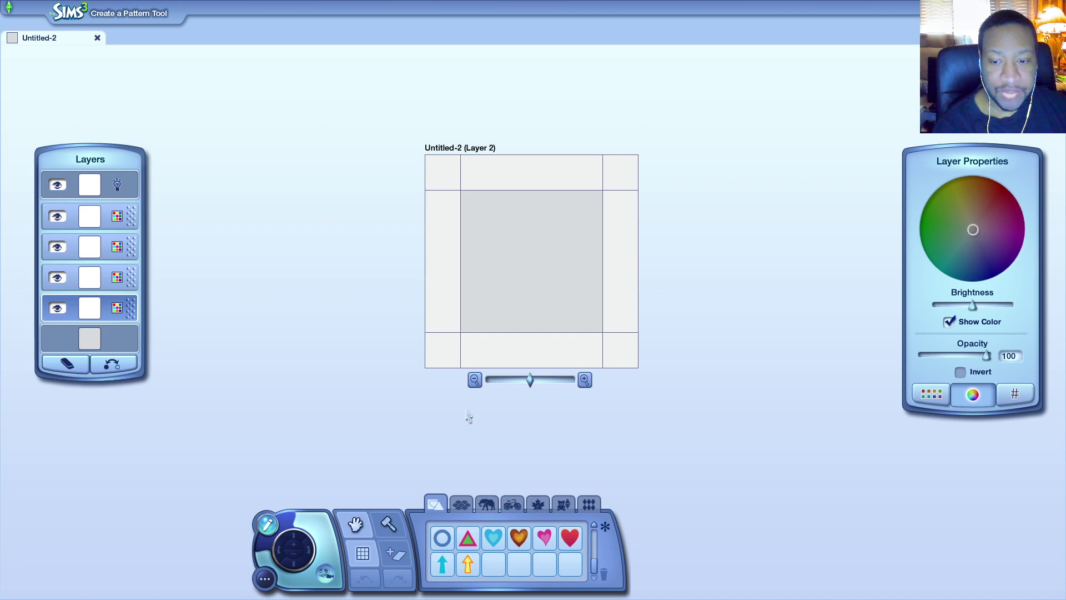
- Add the image vov.png from the Desktop as a custom sticker in the Create a Pattern Tool
click(396, 555)
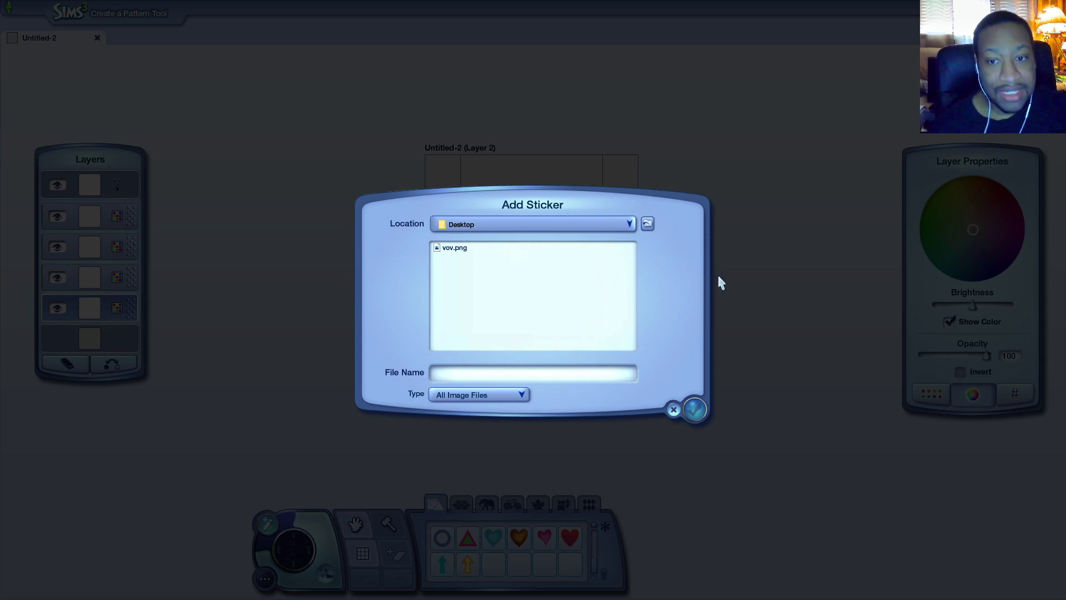
click(455, 248)
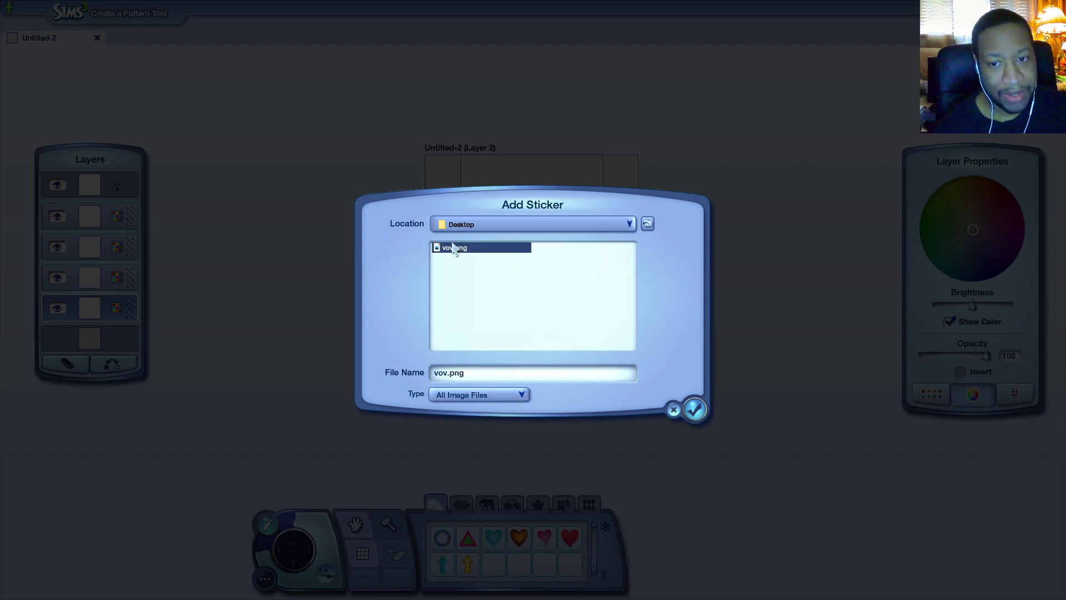
click(694, 409)
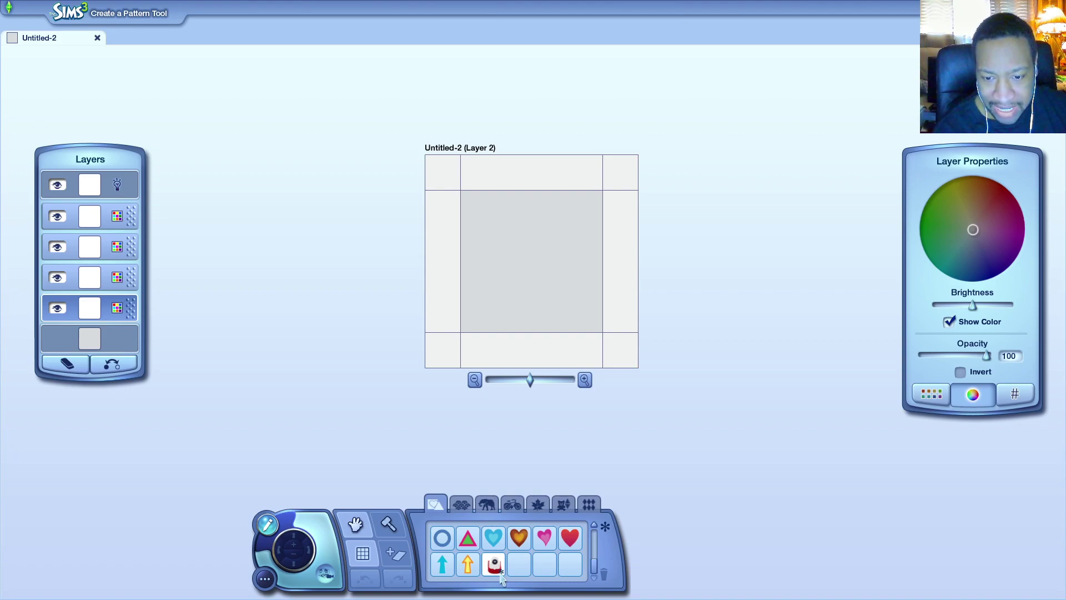
- Place the vov.png sticker at about 180 by 182 in the centre of Layer 2, with a red heart in each lower corner
drag(498, 574, 579, 306)
click(572, 208)
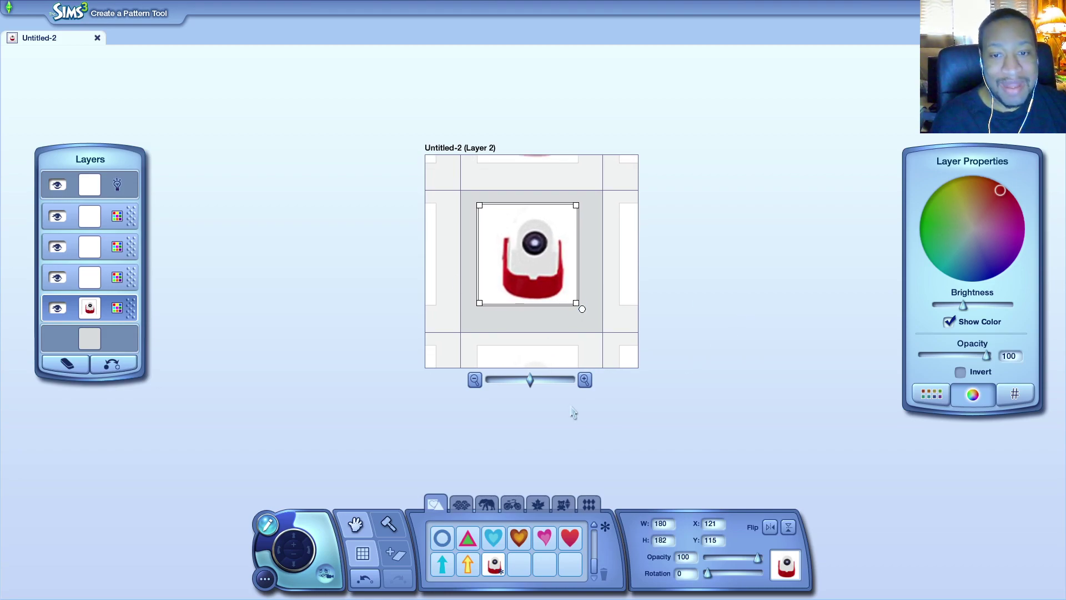
drag(580, 539, 588, 321)
drag(572, 547, 475, 318)
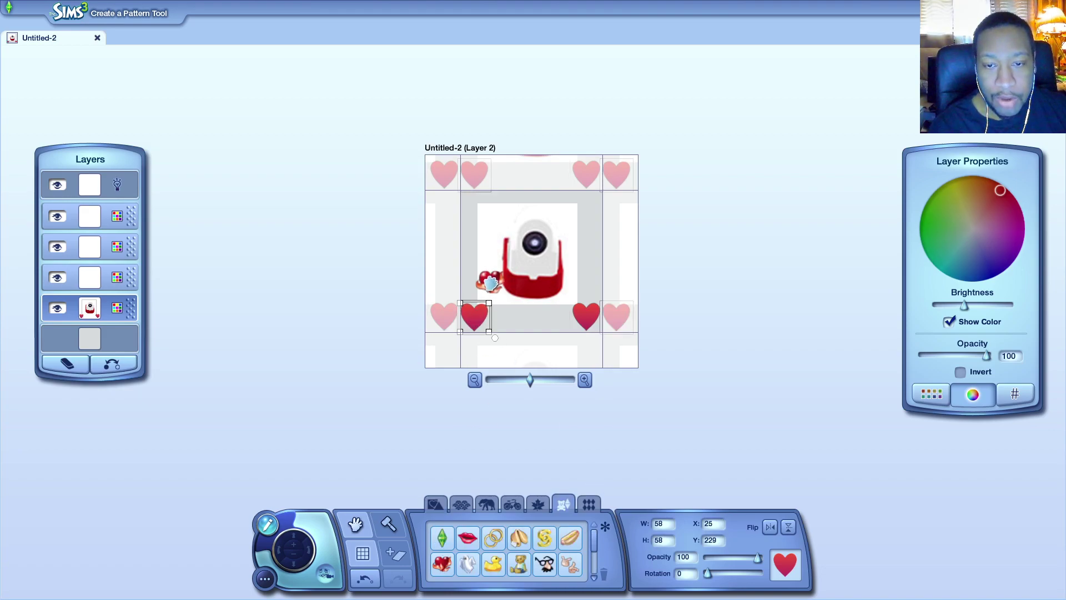
mouse_move(491, 283)
mouse_down()
mouse_move(469, 265)
mouse_move(496, 285)
mouse_move(484, 283)
mouse_up()
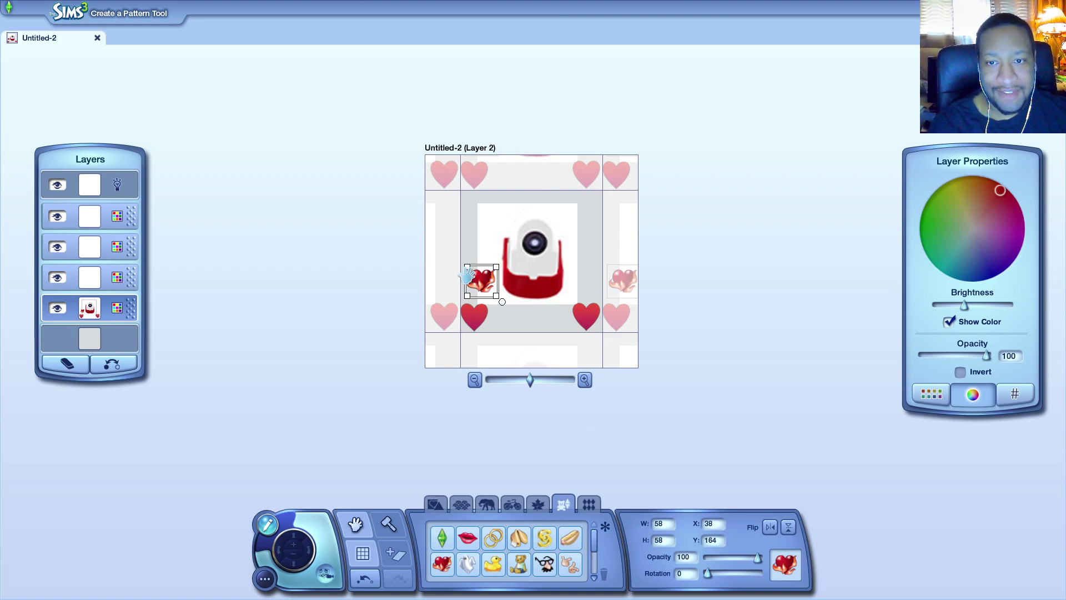
mouse_move(469, 276)
mouse_down()
mouse_move(480, 320)
mouse_move(472, 291)
mouse_up()
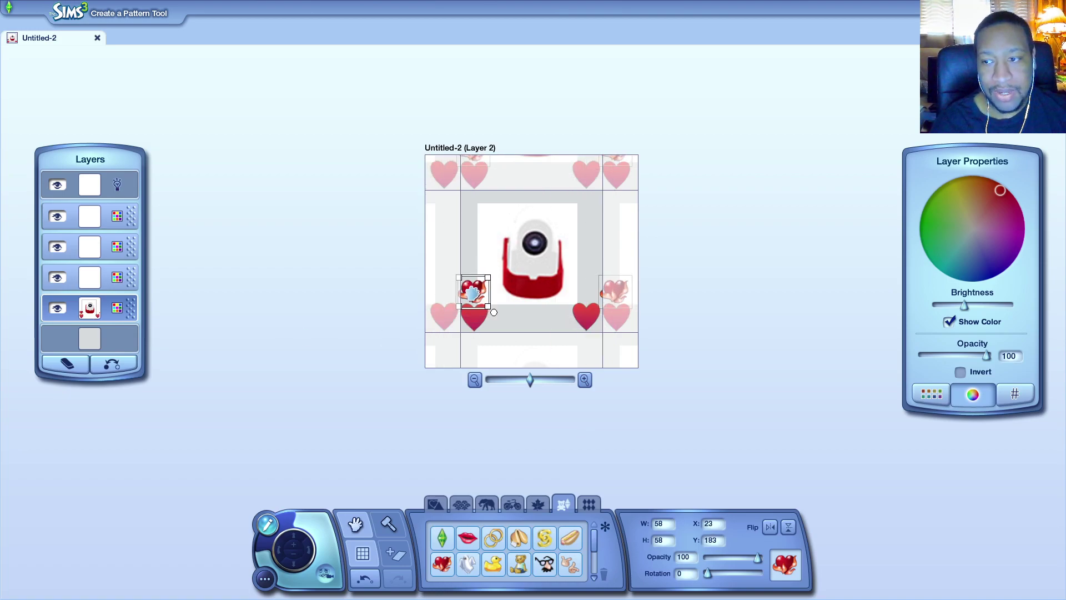
key(Delete)
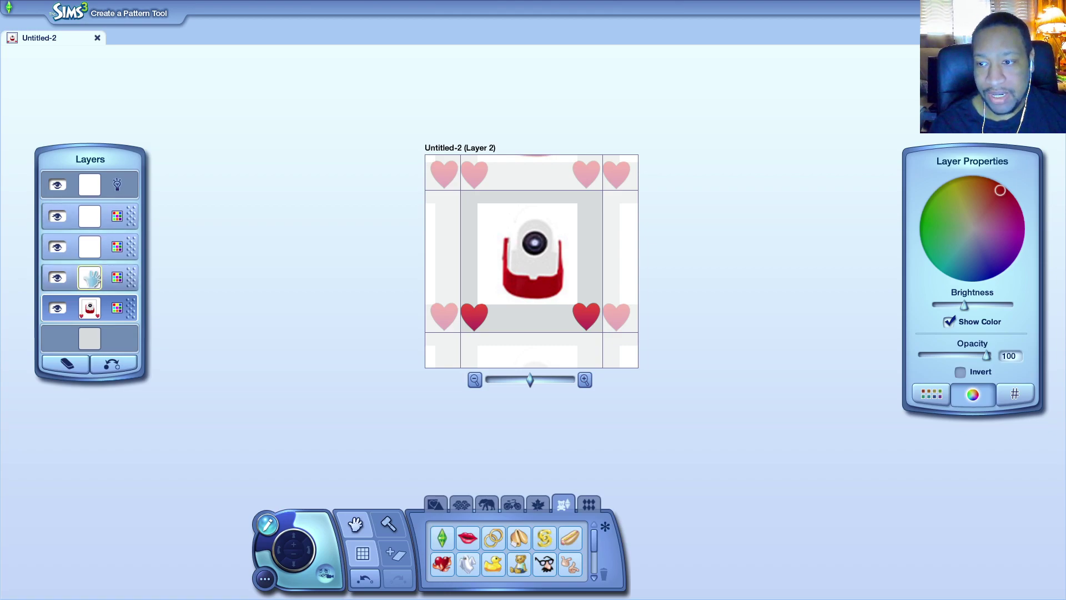
- Move the vov.png artwork to Layer 3, hide it, and fill Layer 2 with diagonal double-heart stickers, about 76 by 66, and green diamonds
click(111, 277)
drag(441, 564, 92, 279)
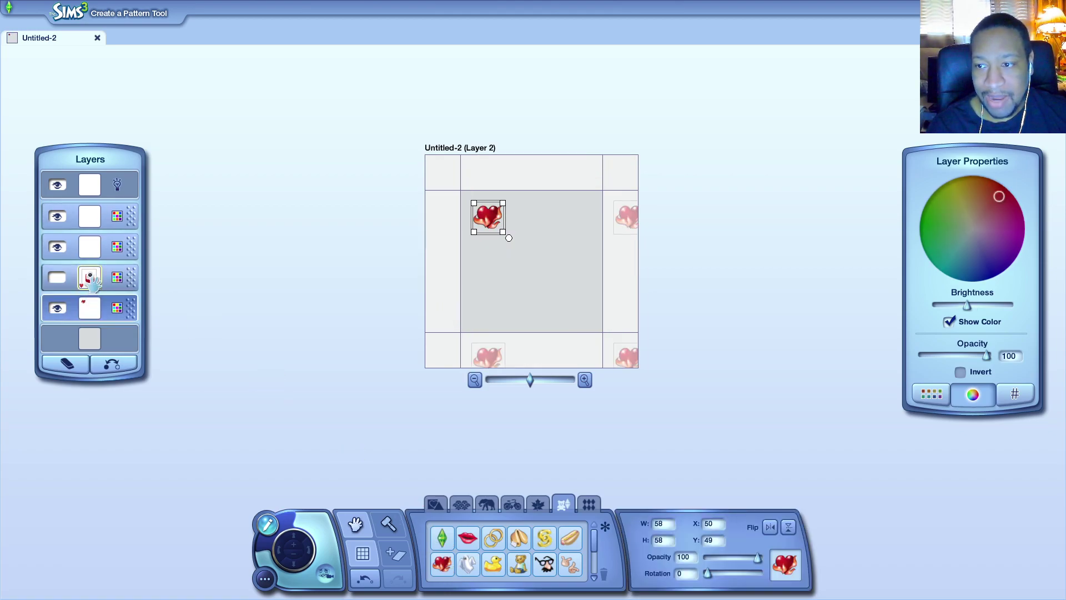
drag(508, 238, 512, 243)
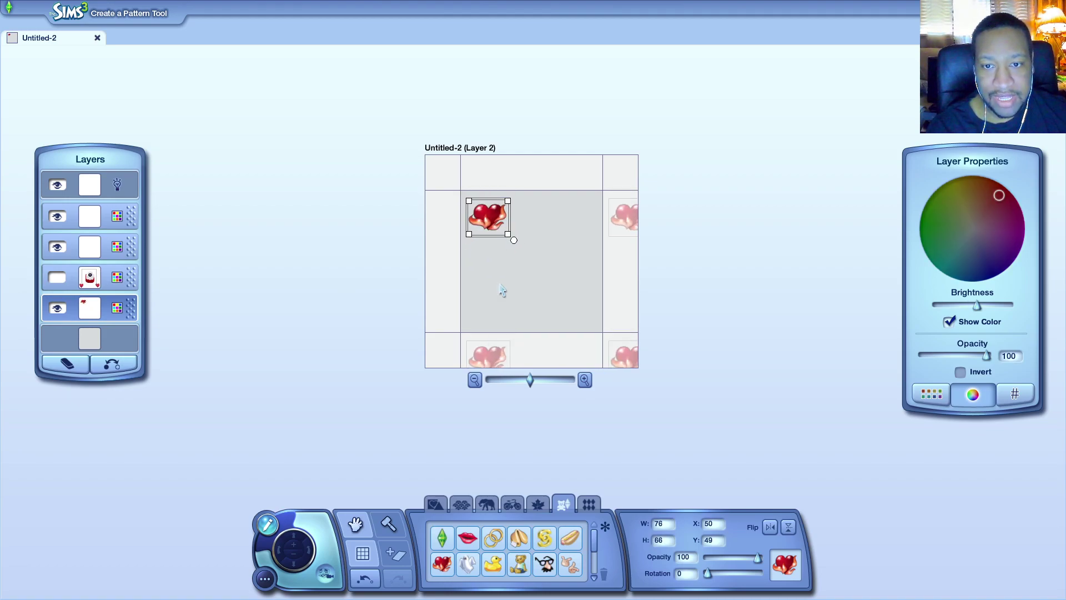
drag(435, 574, 573, 298)
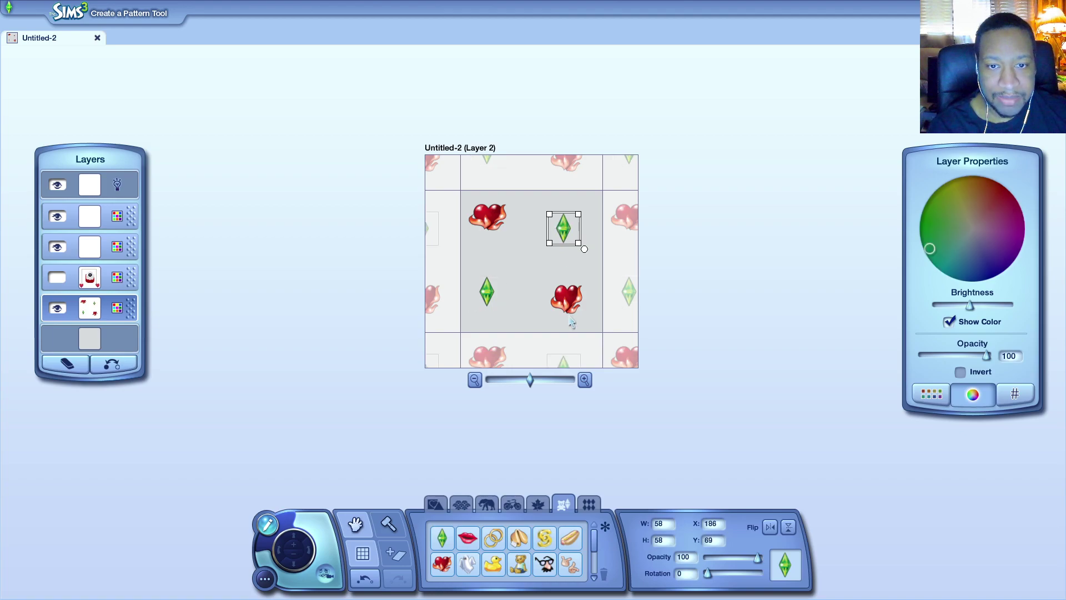
click(589, 503)
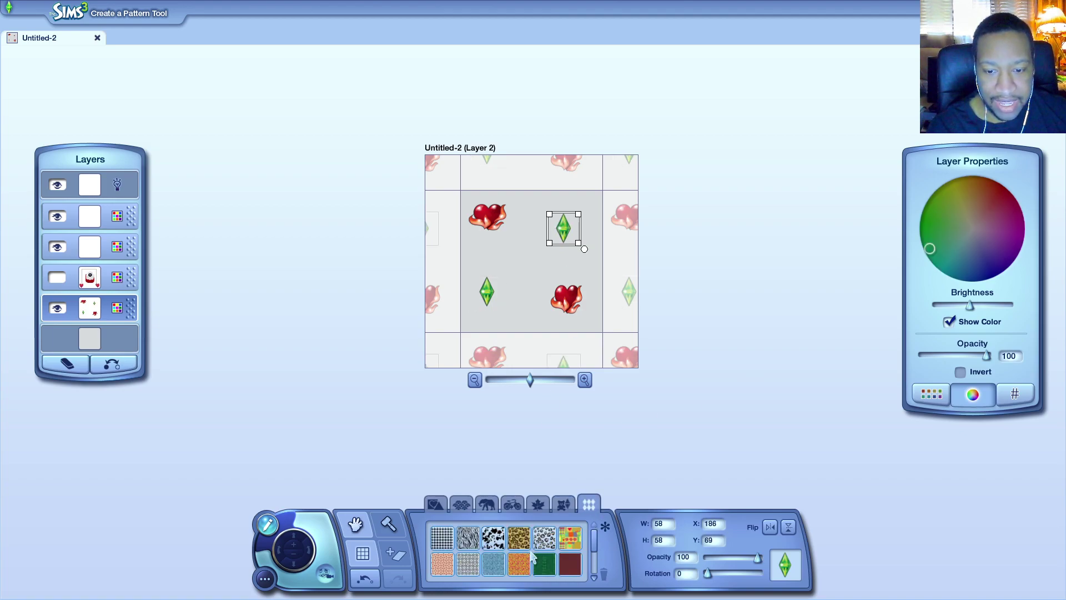
drag(515, 546, 596, 322)
key(Delete)
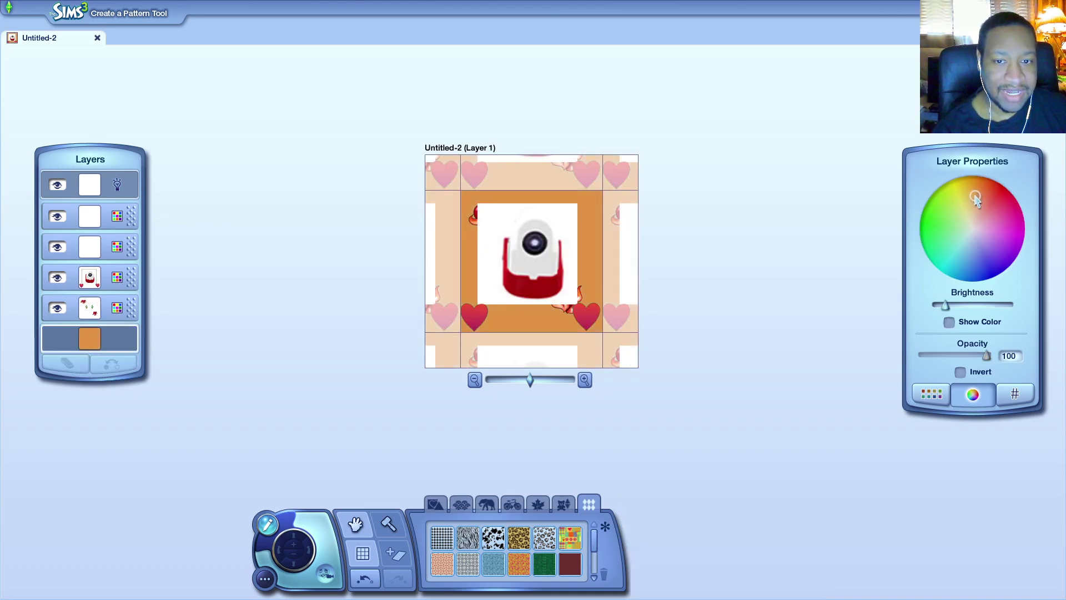
- Recolour the background layer pale aqua and hide Layers 2 through 5
drag(976, 195, 967, 243)
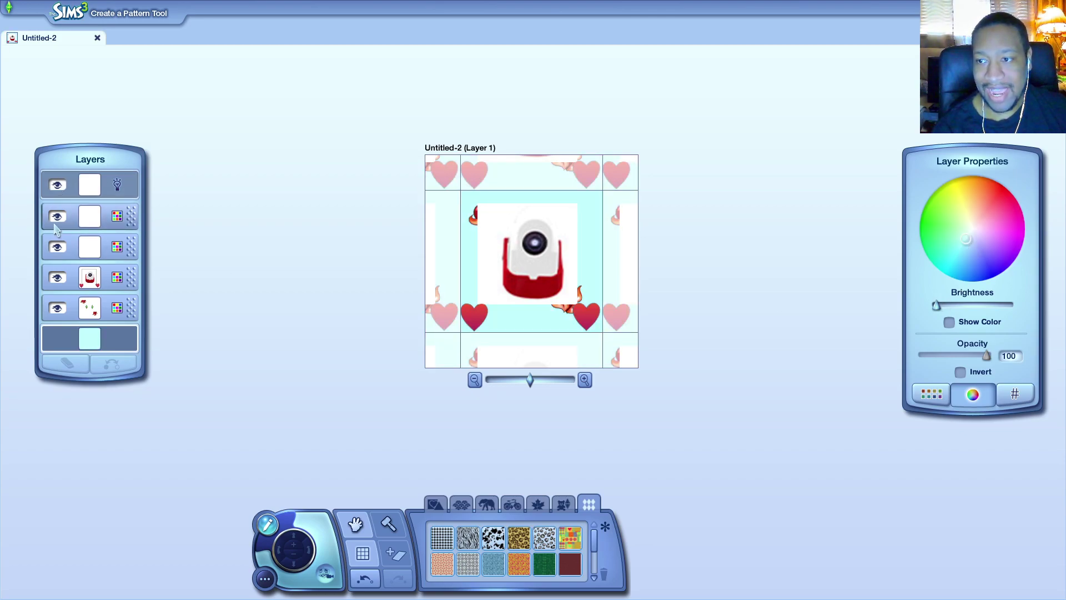
click(118, 189)
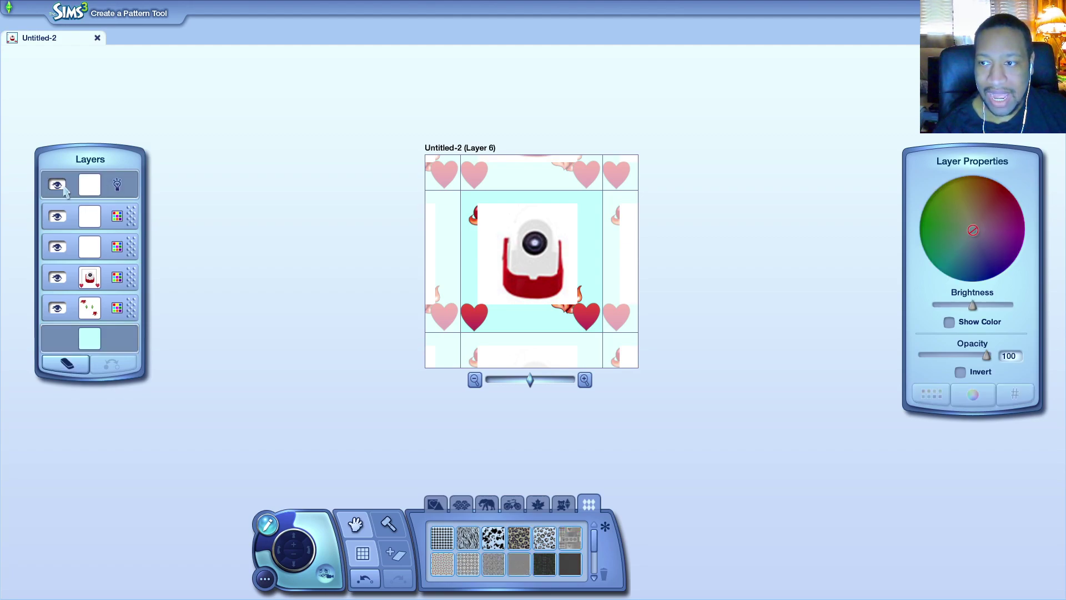
drag(493, 537, 91, 184)
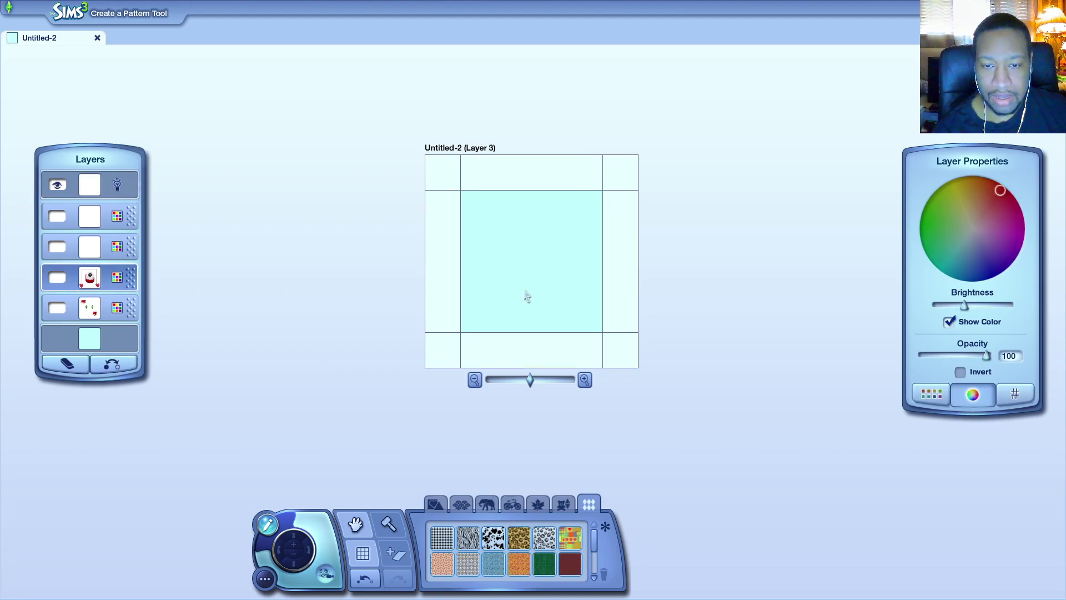
click(91, 186)
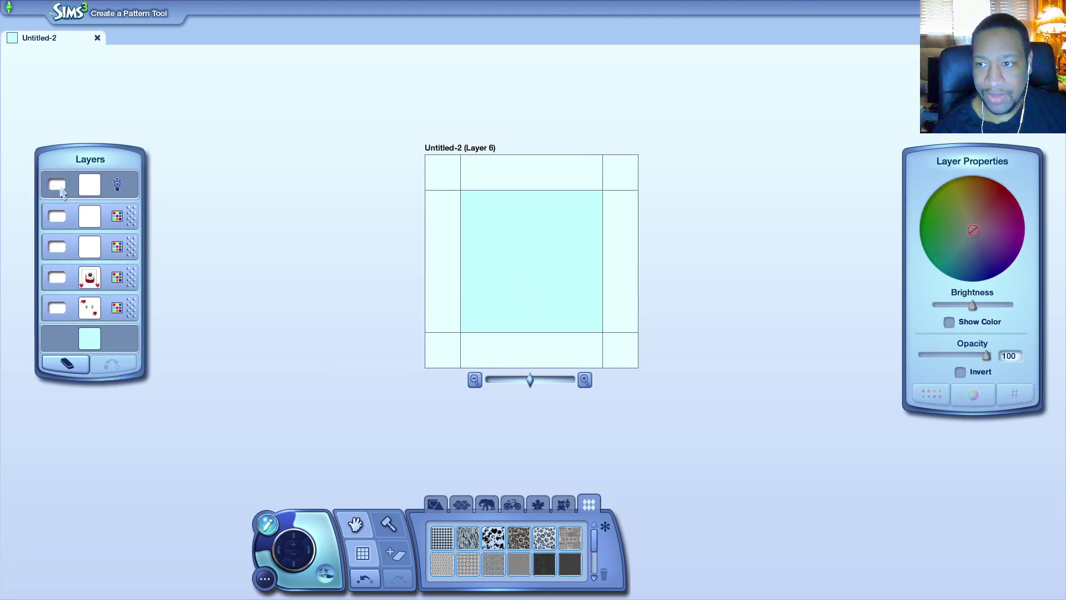
- Show Layer 5 and place a leopard-print pattern about 230 by 192 on it
click(64, 228)
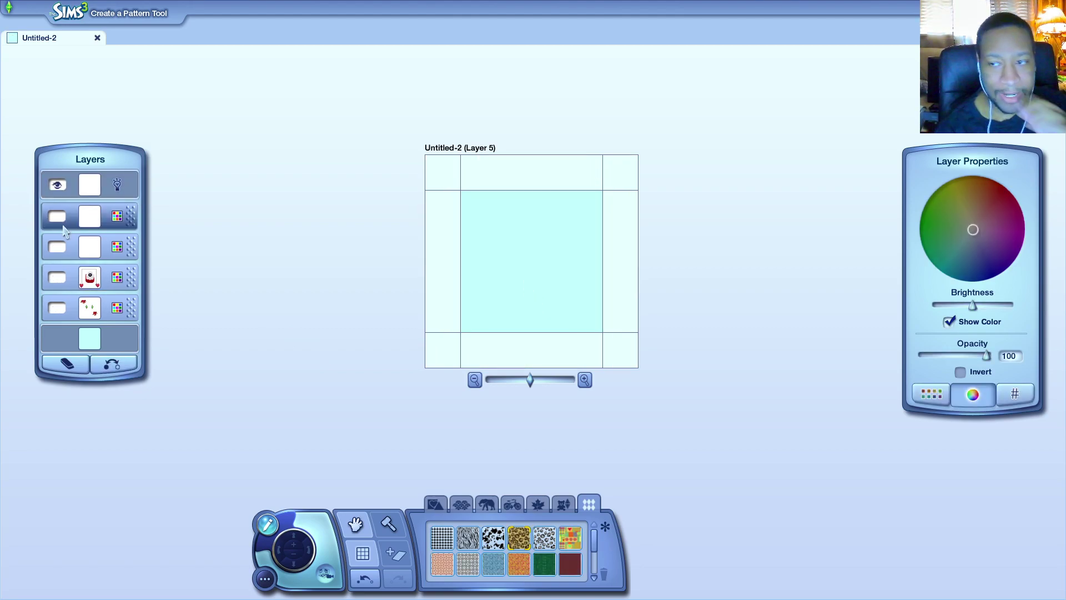
click(58, 217)
drag(526, 547, 533, 280)
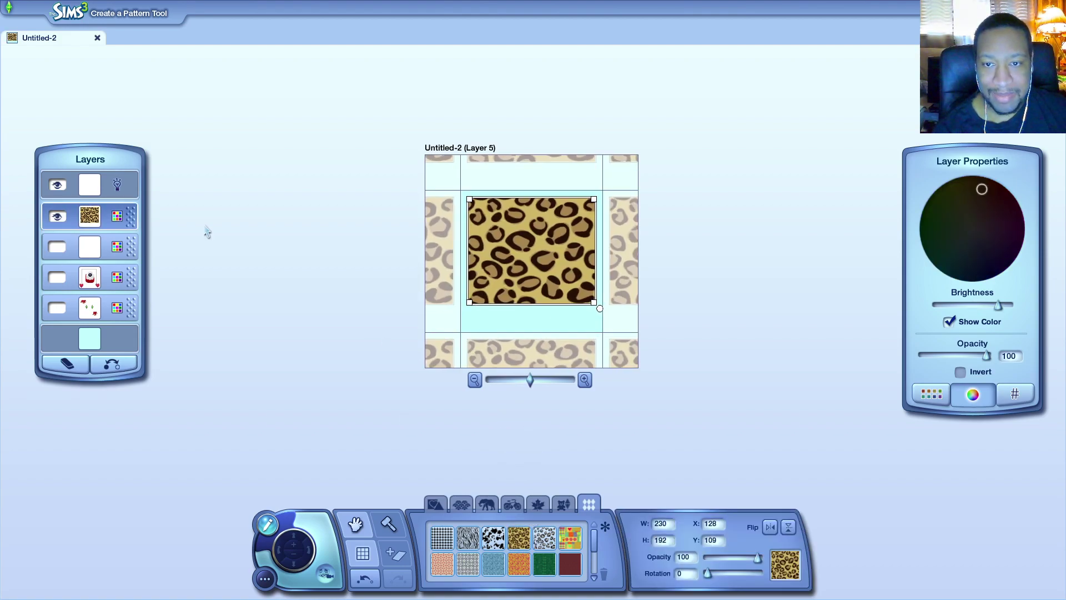
- Make Layers 3 and 4 visible again beneath the leopard print
click(66, 250)
click(57, 278)
click(57, 247)
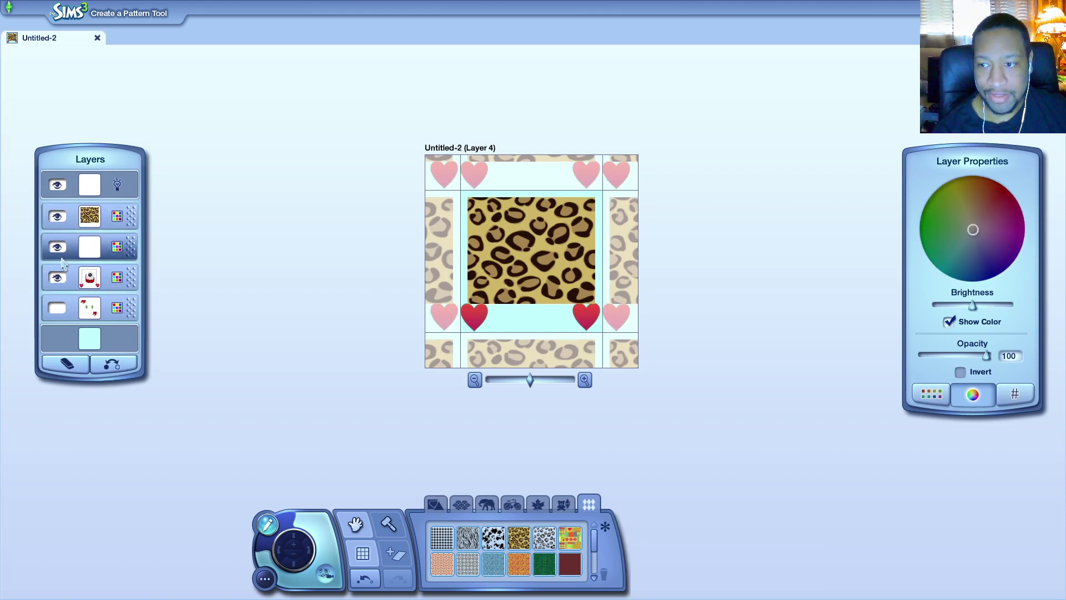